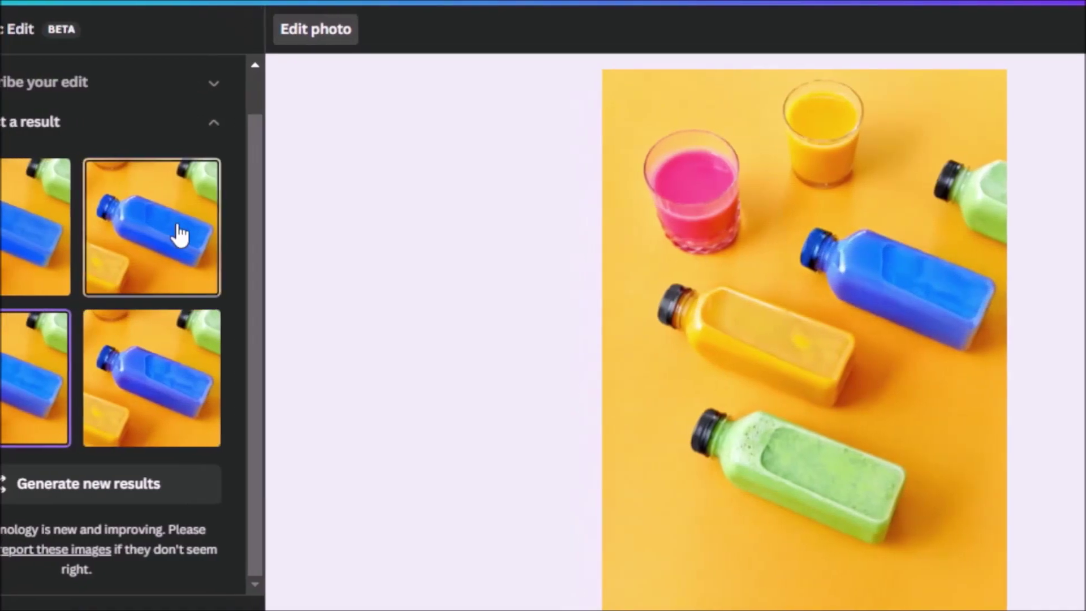
# Leave the Shopify store preview and return to the Canva home page
pyautogui.click(38, 235)
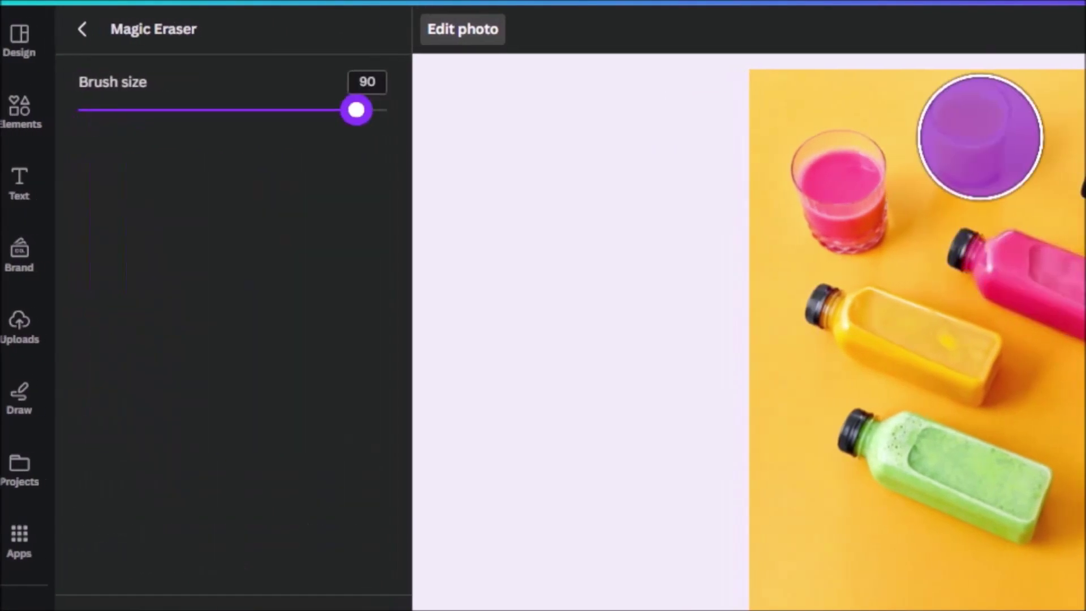
pyautogui.moveTo(980, 133)
pyautogui.mouseDown()
pyautogui.moveTo(783, 192)
pyautogui.moveTo(804, 195)
pyautogui.mouseUp()
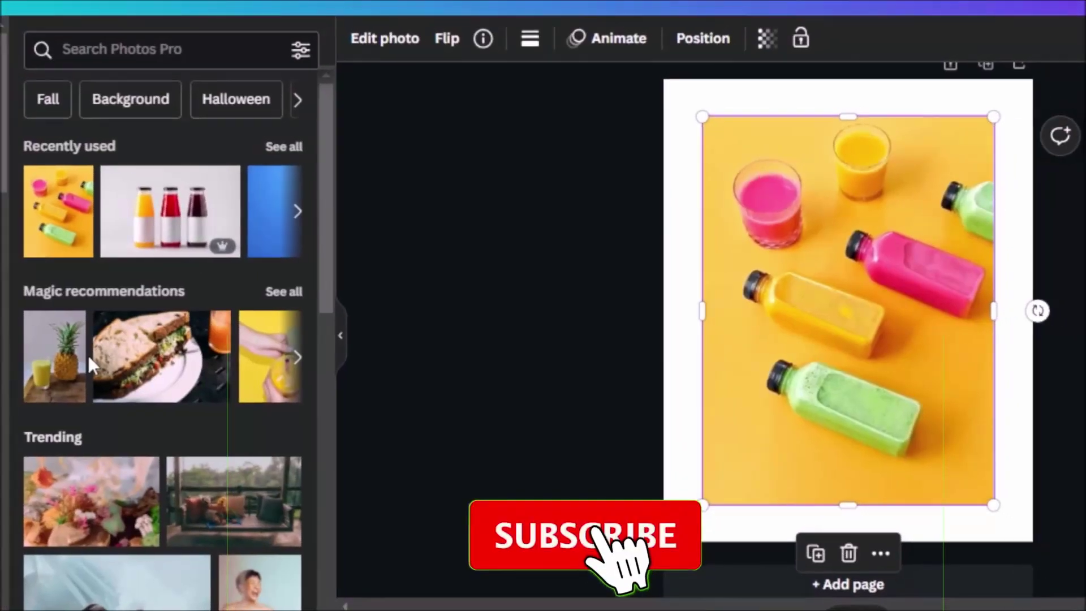
pyautogui.scroll(-2, 91, 357)
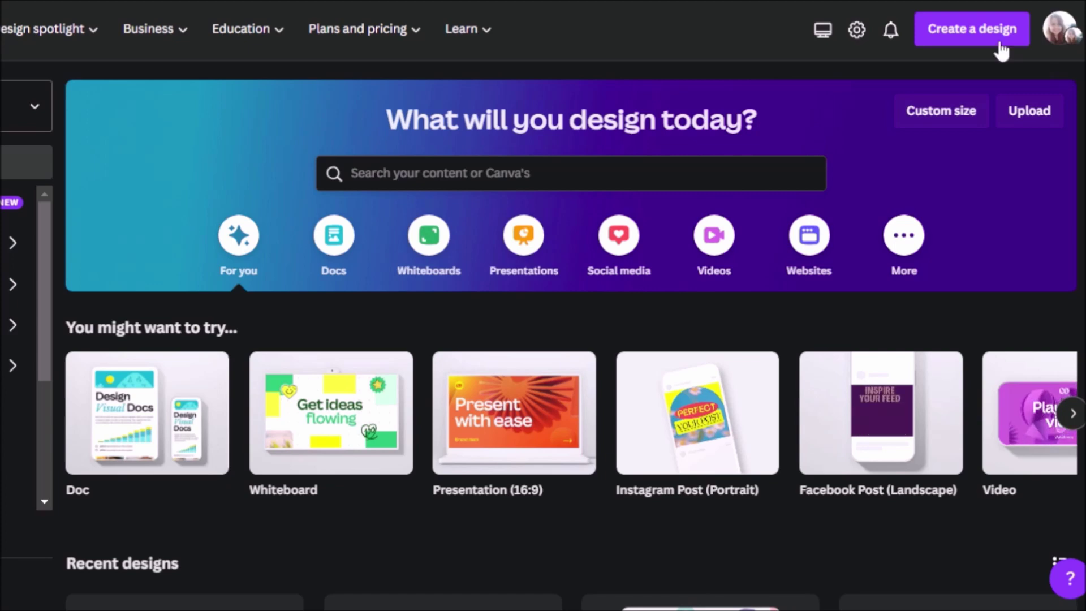
# Open the Create a design menu listing formats, custom size and import options
pyautogui.click(971, 32)
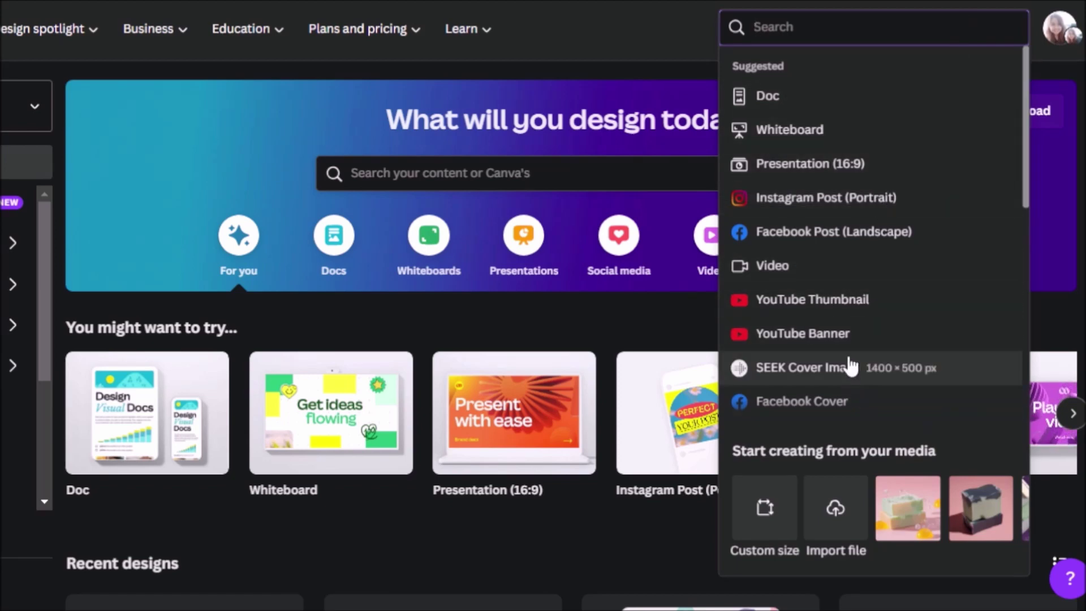
# Start a 1080 x 1350 px Instagram Post (Portrait) and add the yellow juice-bottles stock photo
pyautogui.click(786, 195)
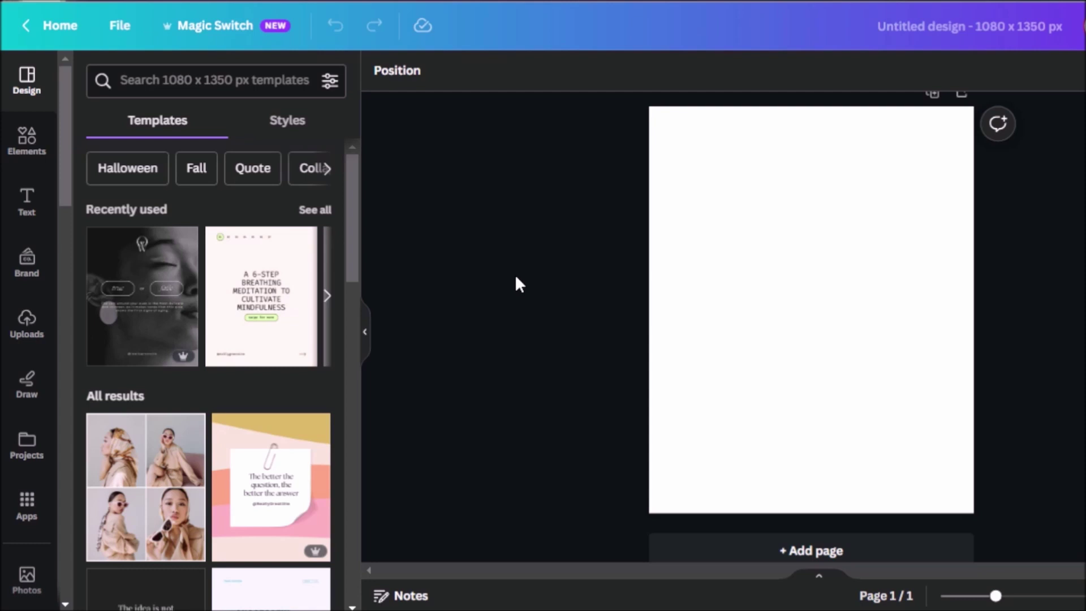
pyautogui.click(28, 592)
pyautogui.click(91, 259)
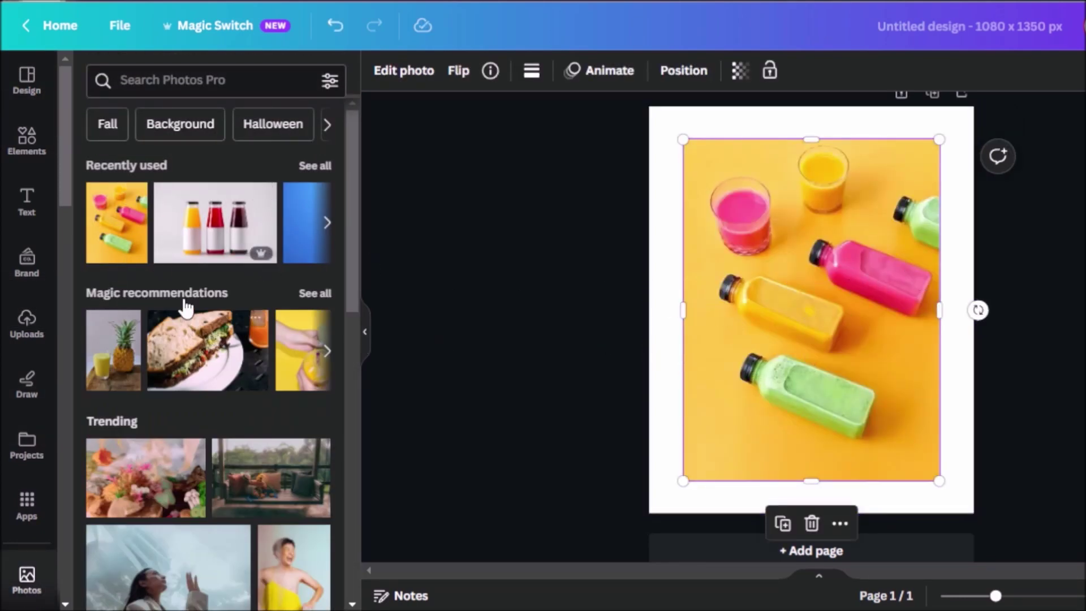
pyautogui.scroll(-5, 227, 236)
pyautogui.scroll(-3, 227, 237)
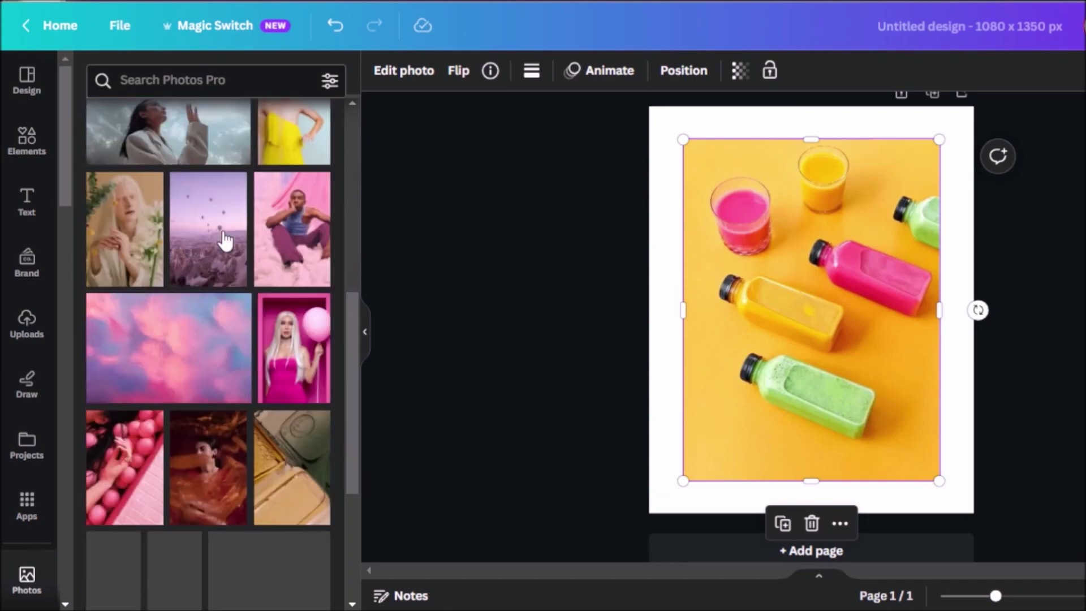
pyautogui.scroll(8, 223, 240)
pyautogui.scroll(-2, 143, 349)
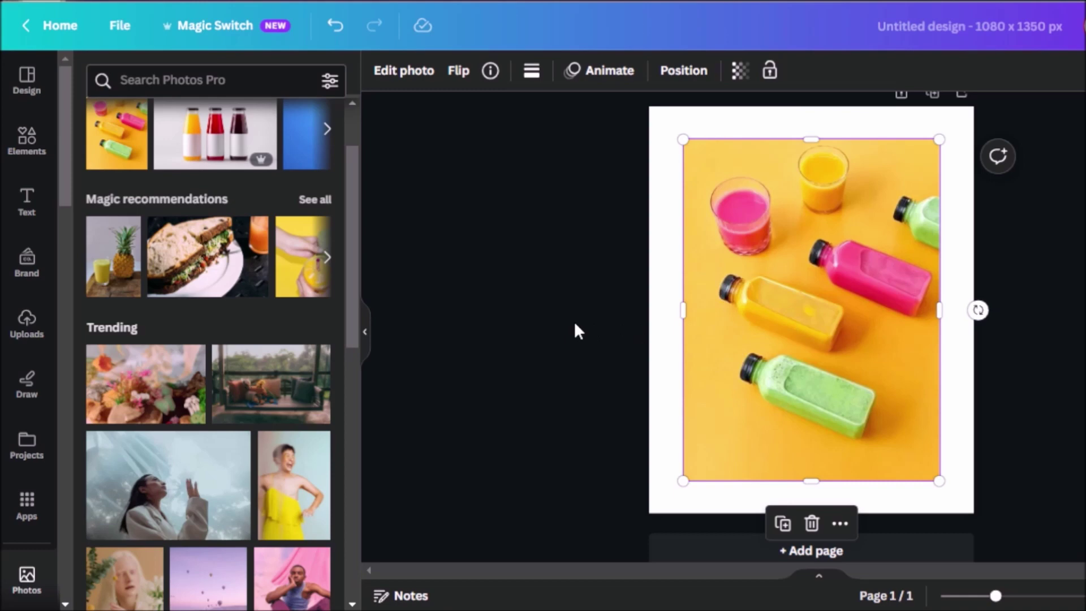
# Select the juice-bottles photo and open its Edit photo tools
pyautogui.click(604, 311)
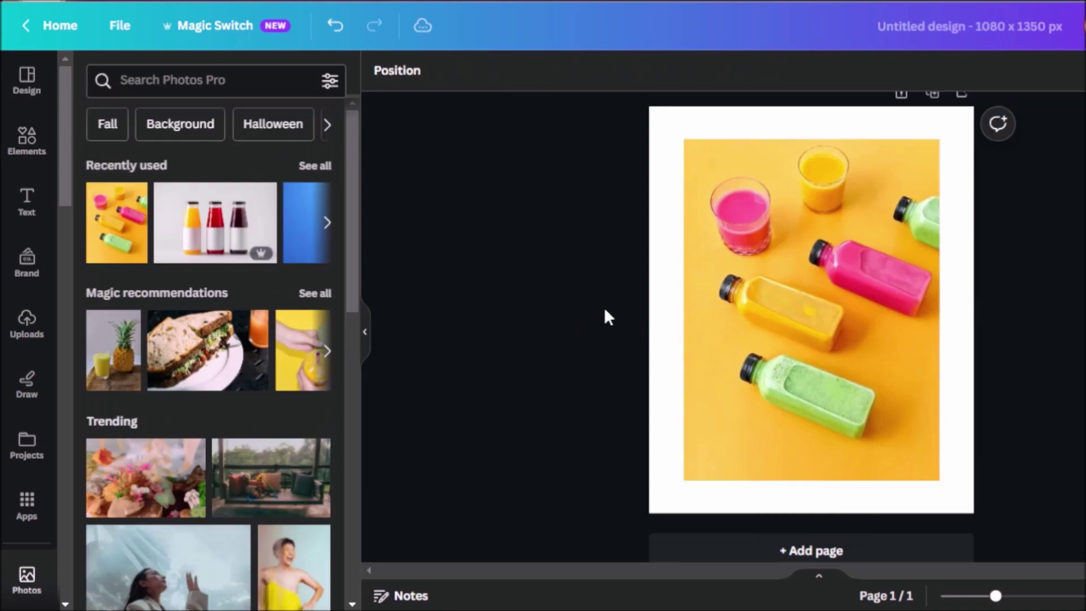
pyautogui.click(856, 308)
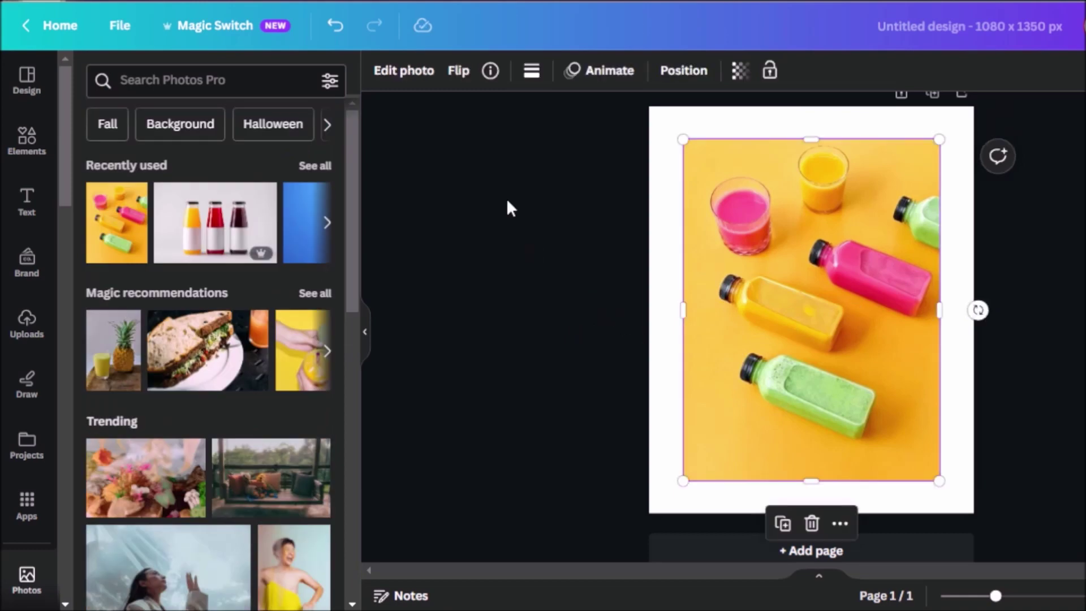
pyautogui.click(388, 76)
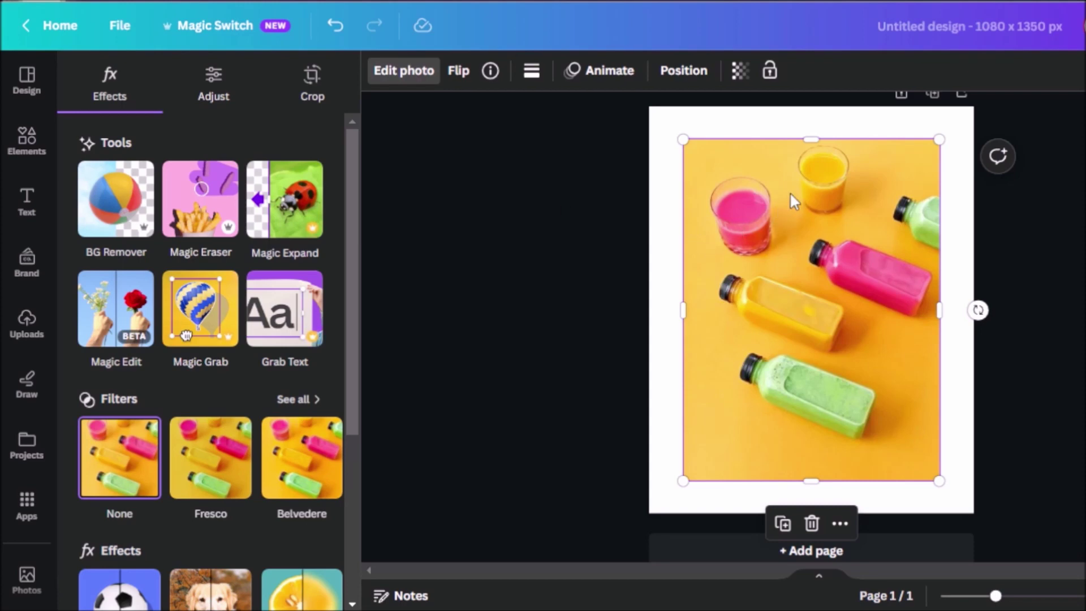
pyautogui.click(200, 207)
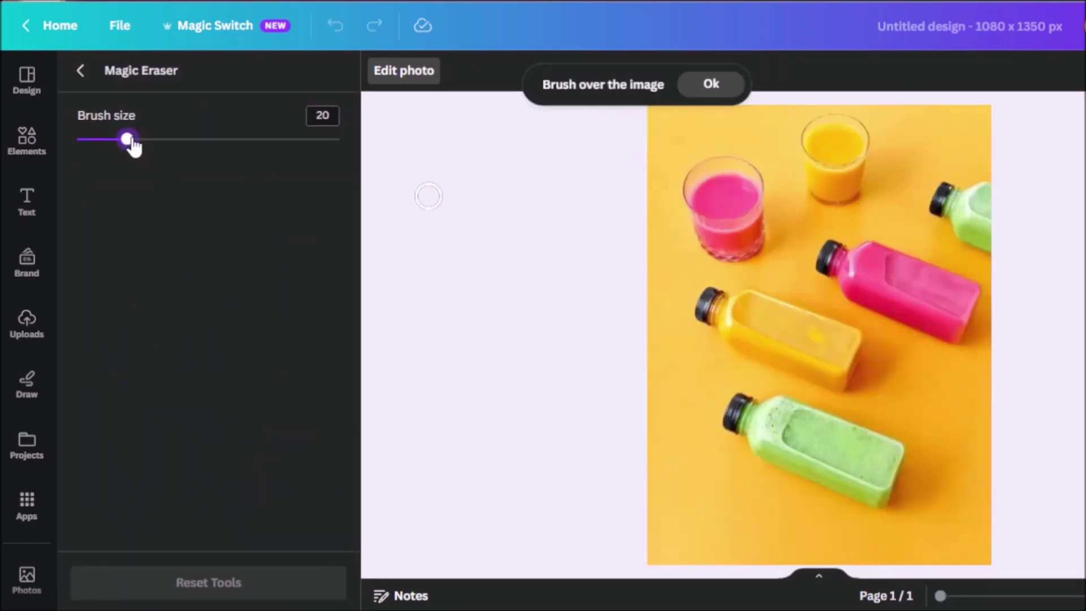
pyautogui.moveTo(128, 140)
pyautogui.mouseDown()
pyautogui.moveTo(340, 157)
pyautogui.moveTo(151, 159)
pyautogui.moveTo(316, 160)
pyautogui.mouseUp()
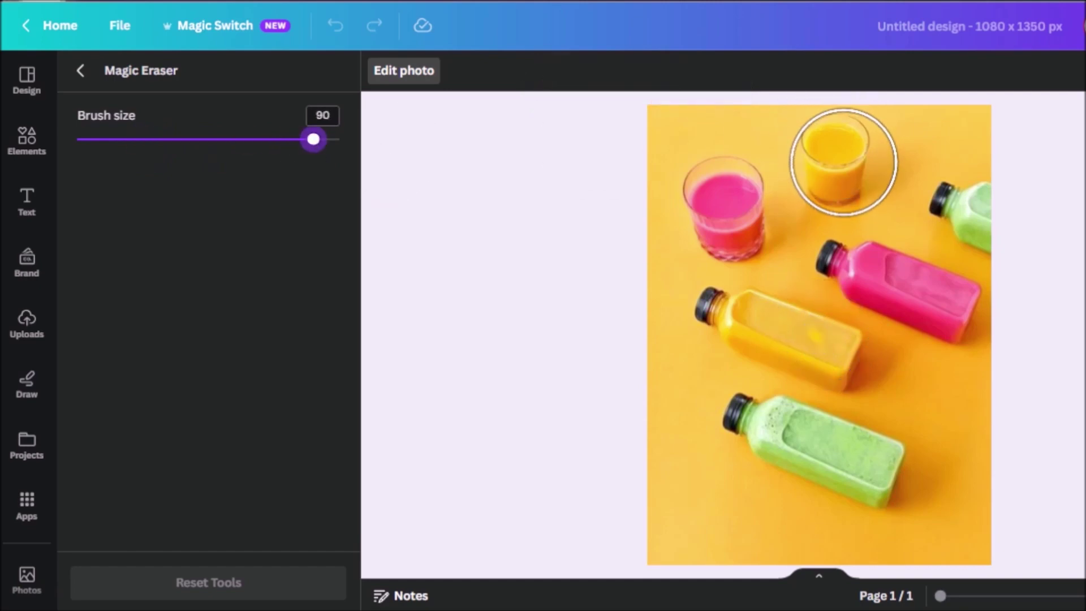
pyautogui.moveTo(843, 165)
pyautogui.mouseDown()
pyautogui.moveTo(677, 205)
pyautogui.moveTo(741, 202)
pyautogui.moveTo(735, 219)
pyautogui.mouseUp()
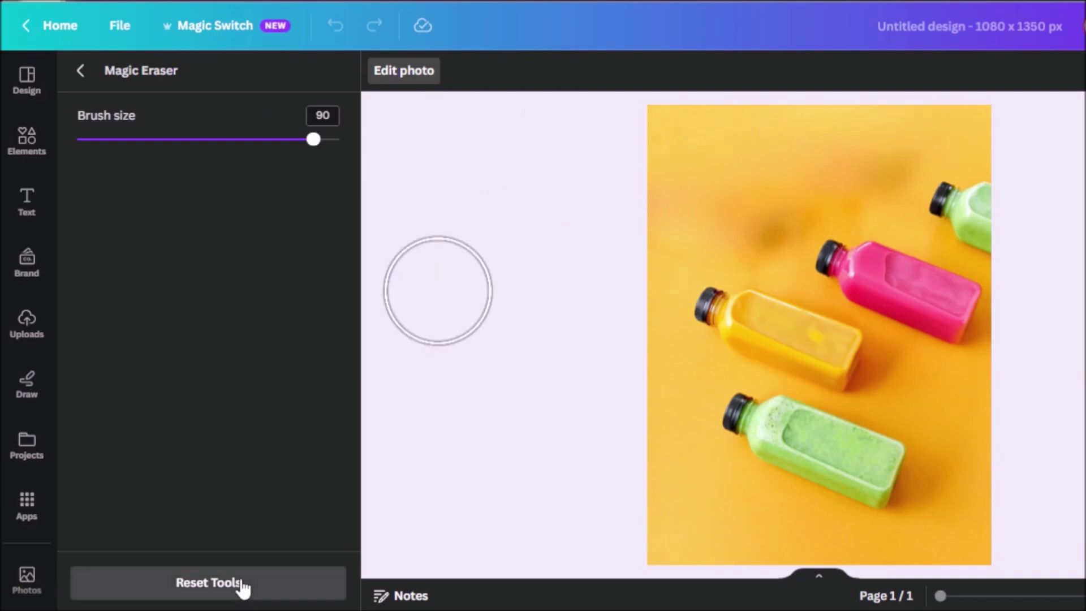
pyautogui.click(185, 582)
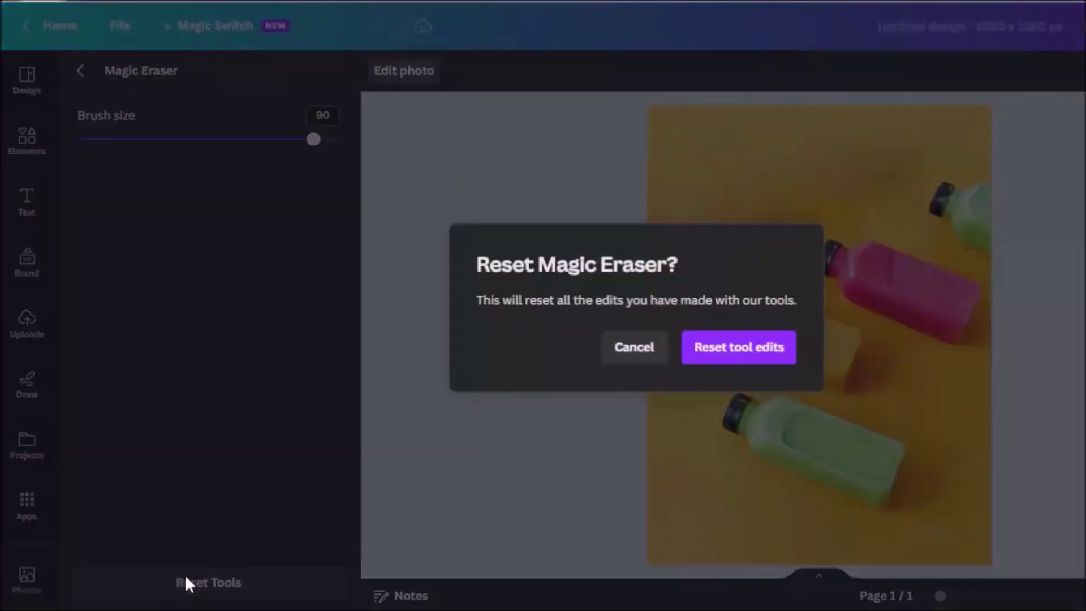
pyautogui.click(746, 349)
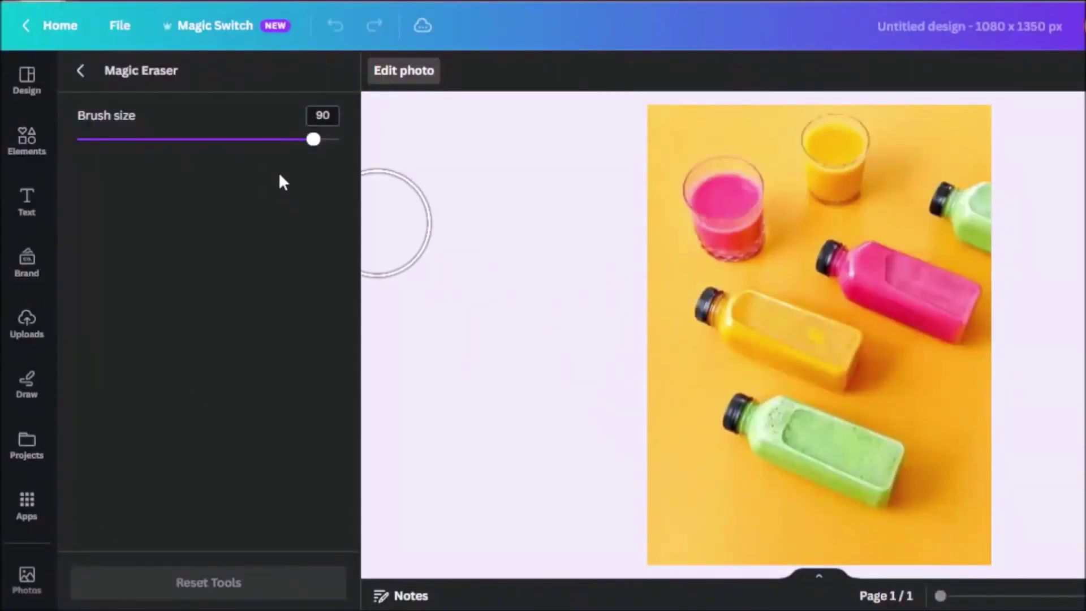
pyautogui.click(82, 72)
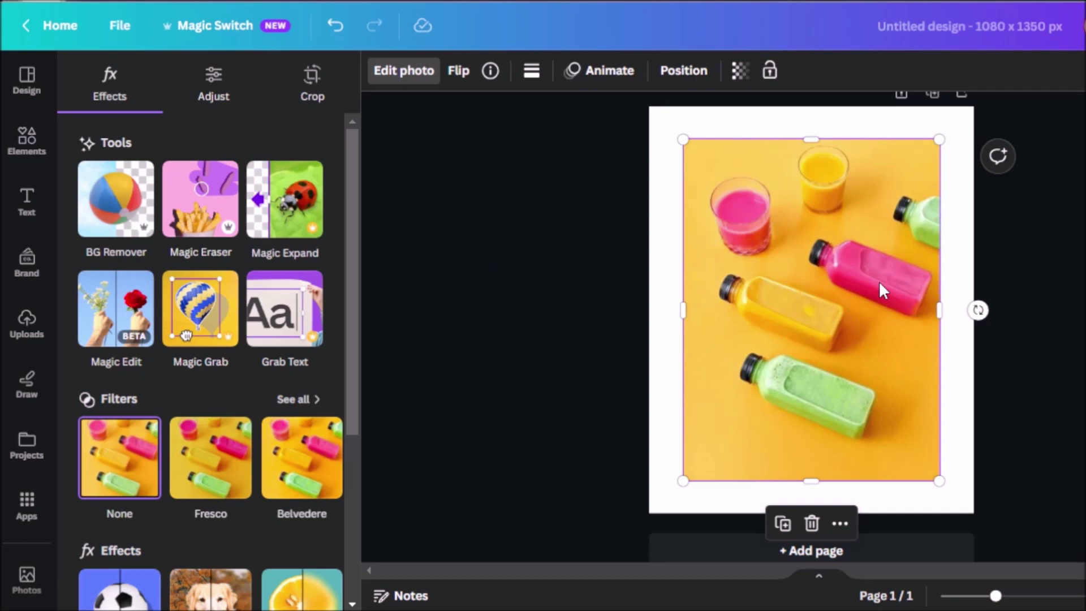
# Reselect the juice-bottles photo and open Magic Edit from Edit photo
pyautogui.click(597, 361)
pyautogui.click(454, 312)
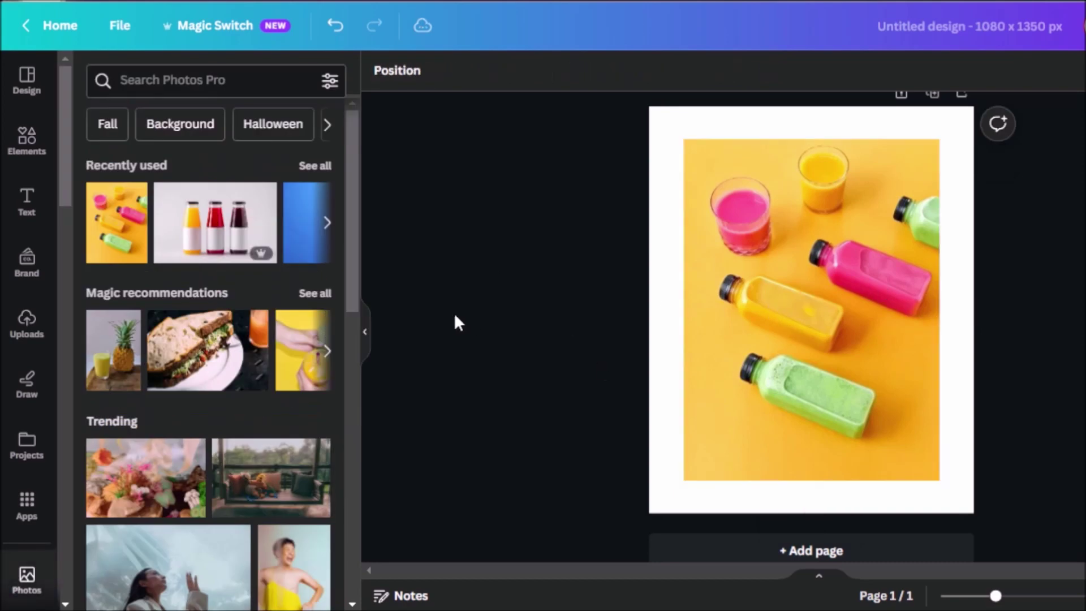
pyautogui.click(775, 287)
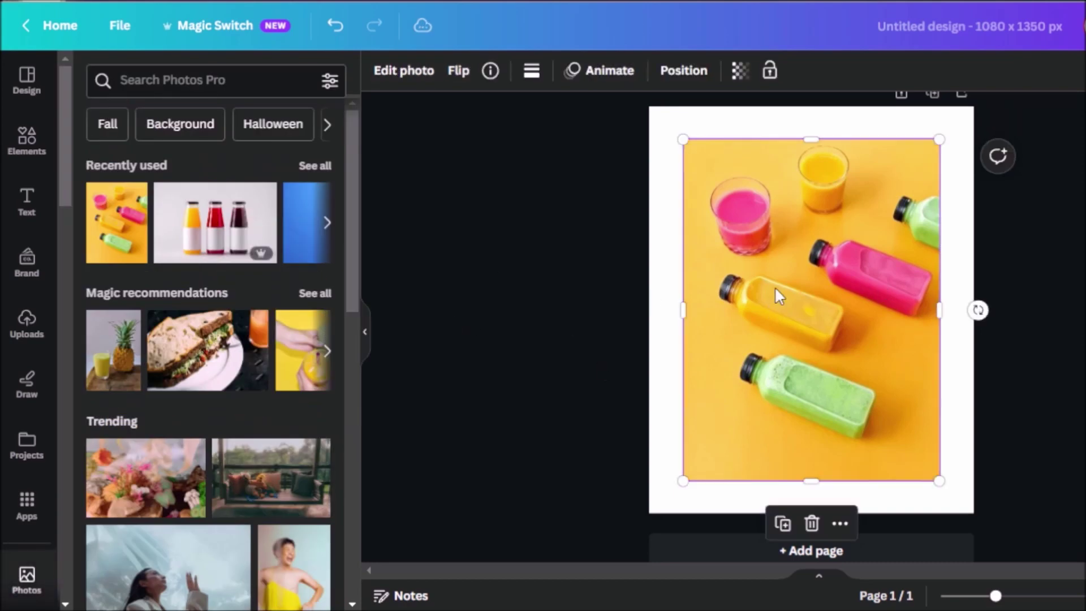
pyautogui.click(409, 86)
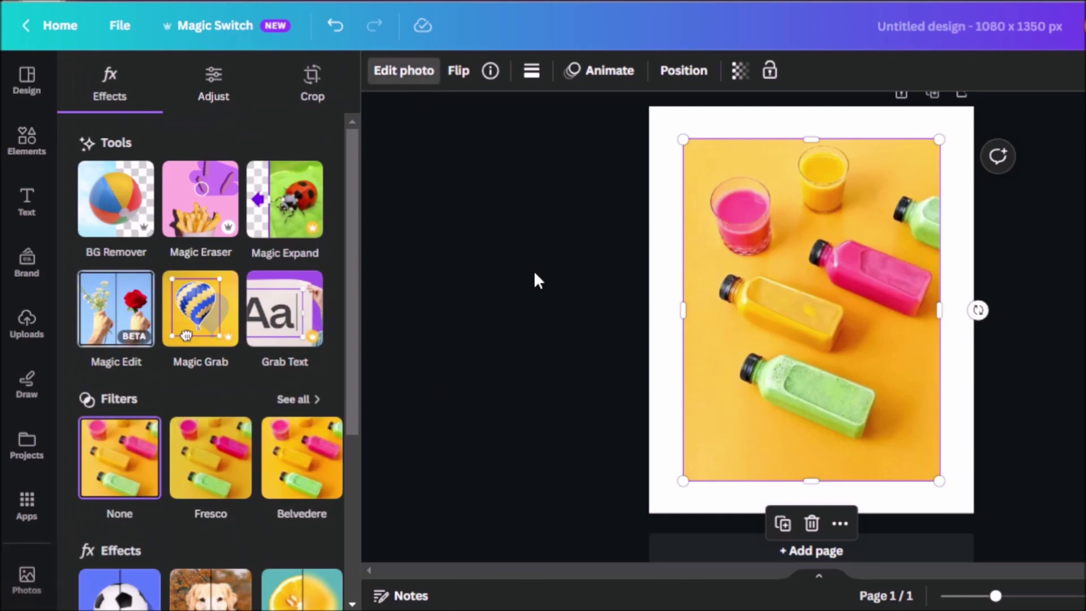
pyautogui.click(116, 308)
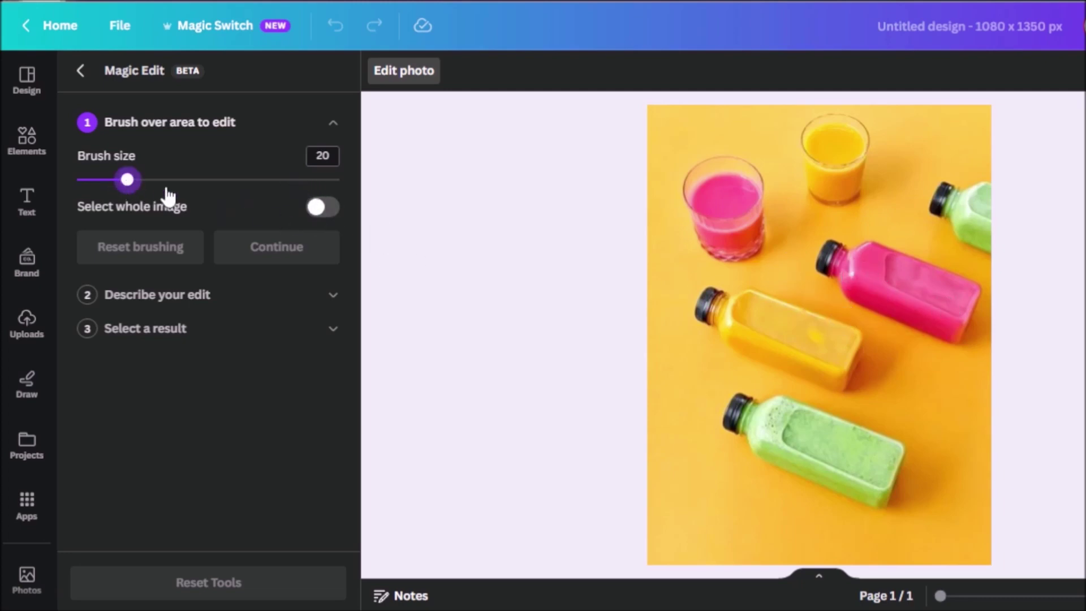
# Brush over the pink bottle at brush size 65 and set the prompt to 'Make it blue'
pyautogui.moveTo(168, 195)
pyautogui.mouseDown()
pyautogui.moveTo(324, 192)
pyautogui.moveTo(132, 192)
pyautogui.moveTo(286, 203)
pyautogui.moveTo(181, 209)
pyautogui.moveTo(247, 181)
pyautogui.mouseUp()
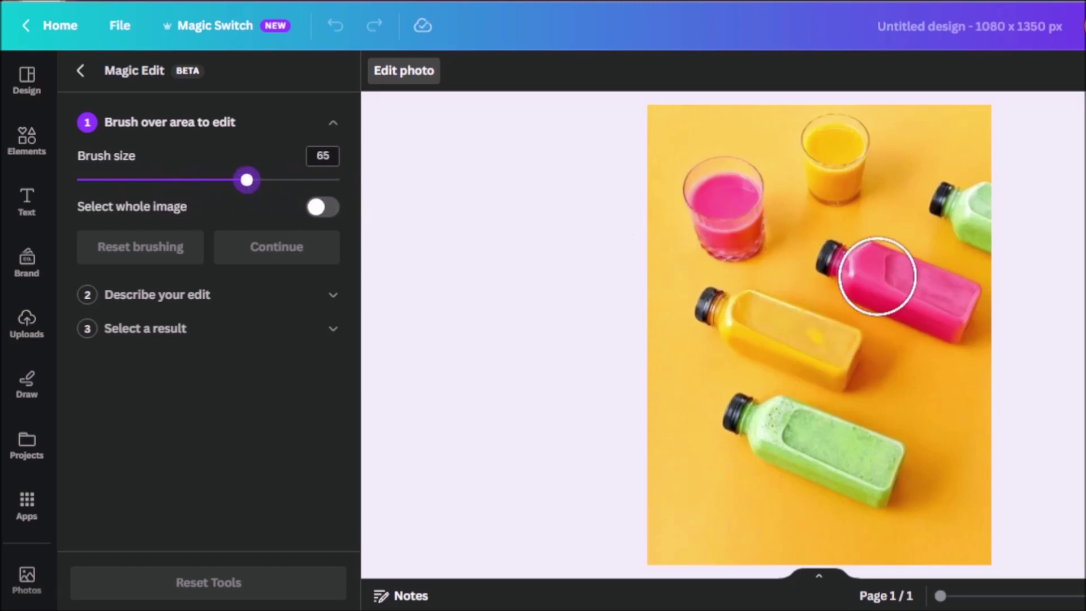
pyautogui.moveTo(834, 266); pyautogui.dragTo(956, 309)
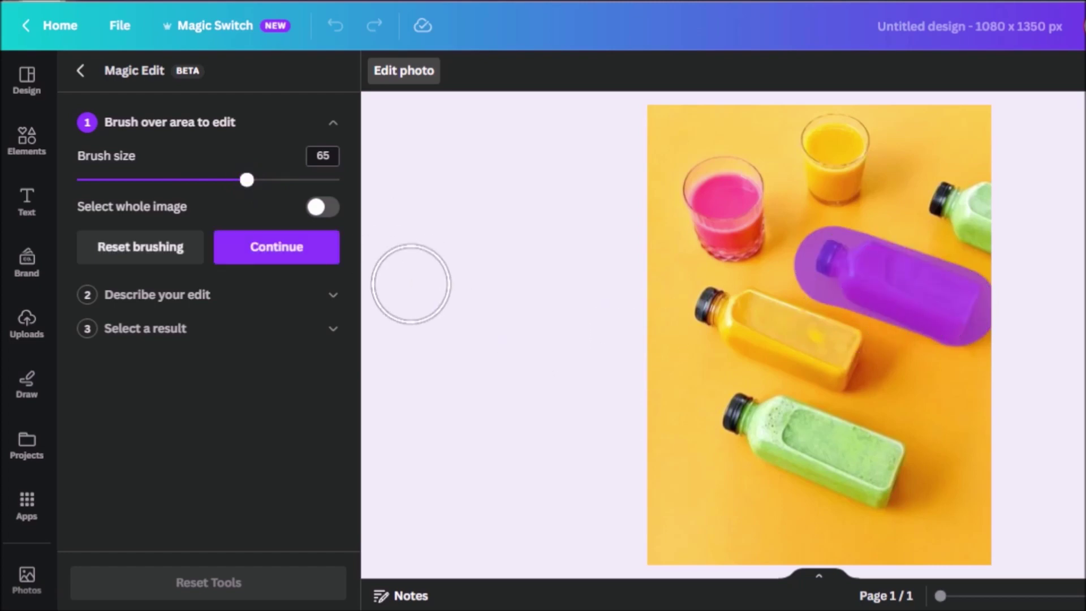
pyautogui.click(251, 255)
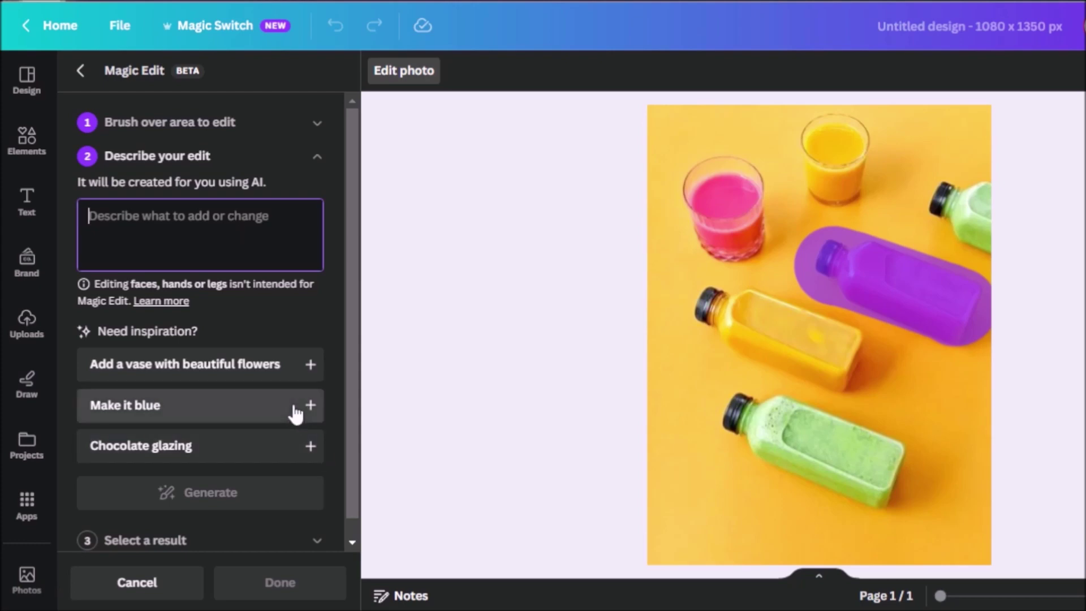
pyautogui.click(248, 414)
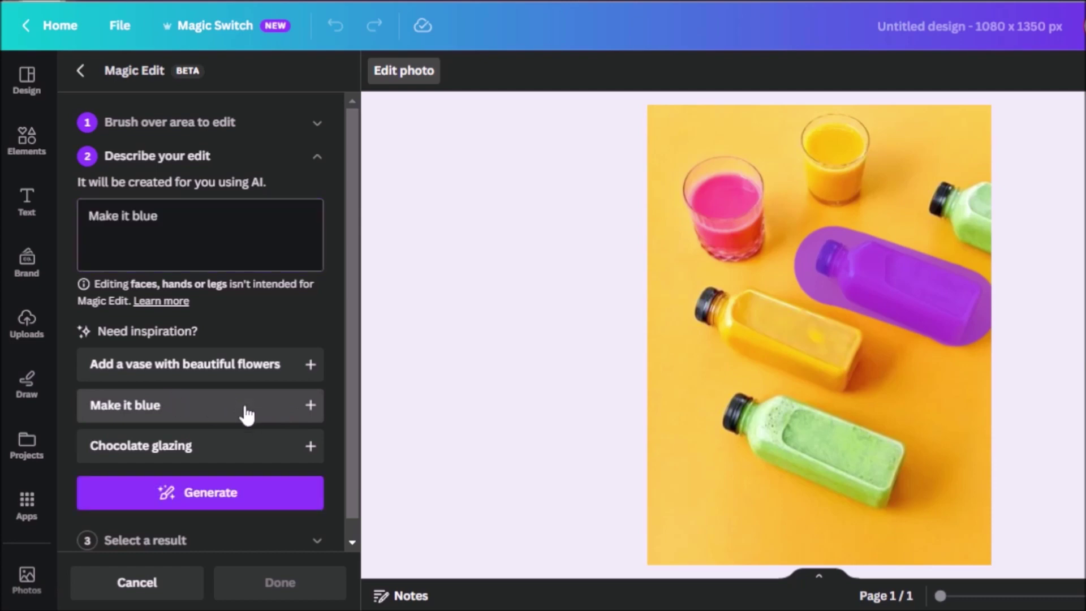
# Generate blue-bottle versions and preview the second and third results
pyautogui.click(218, 501)
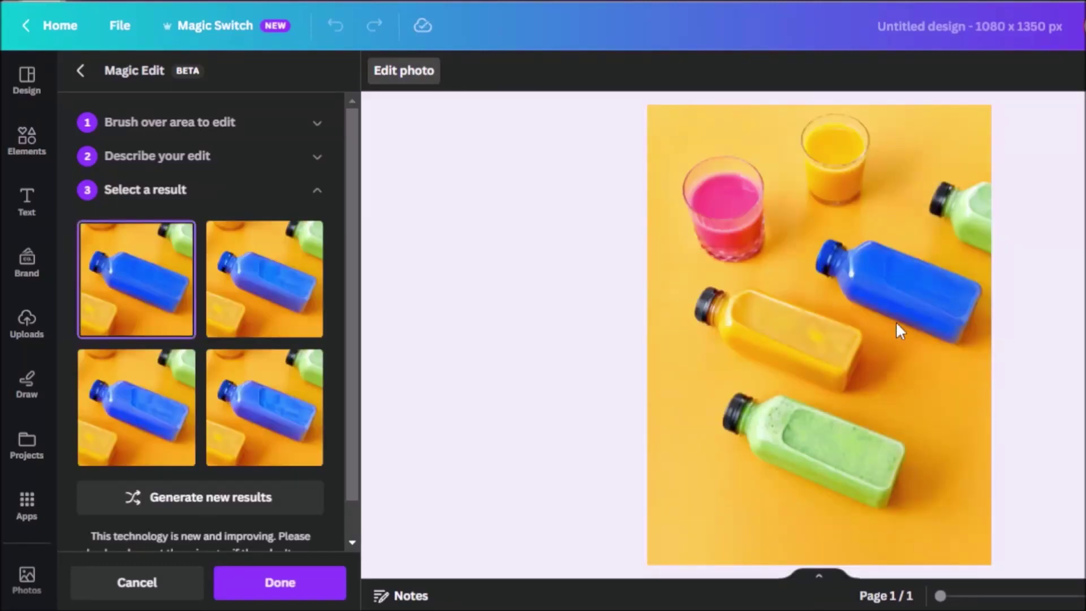
pyautogui.click(310, 315)
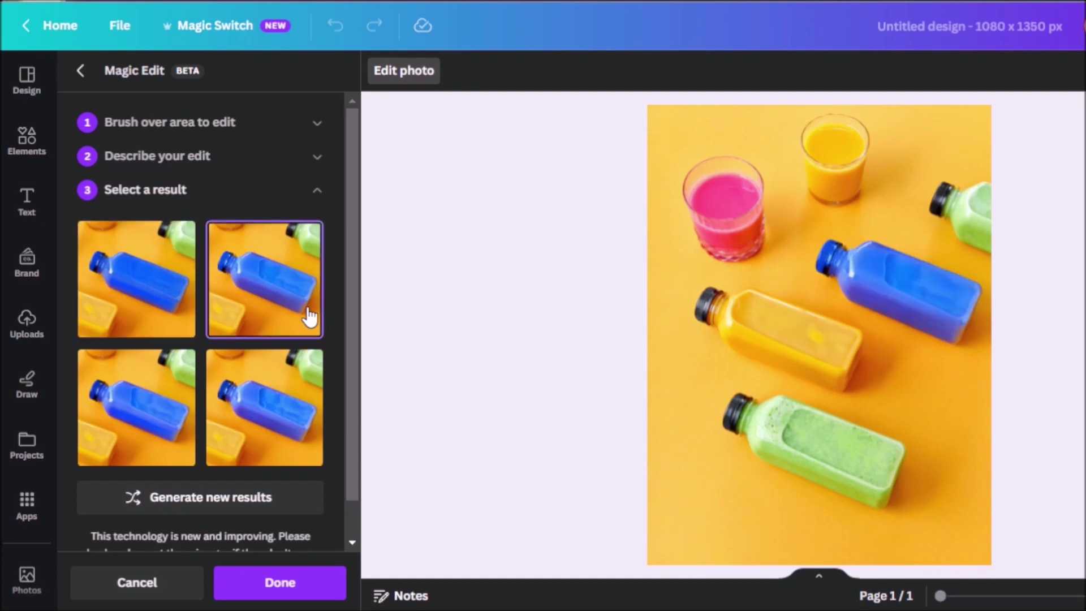
pyautogui.click(106, 431)
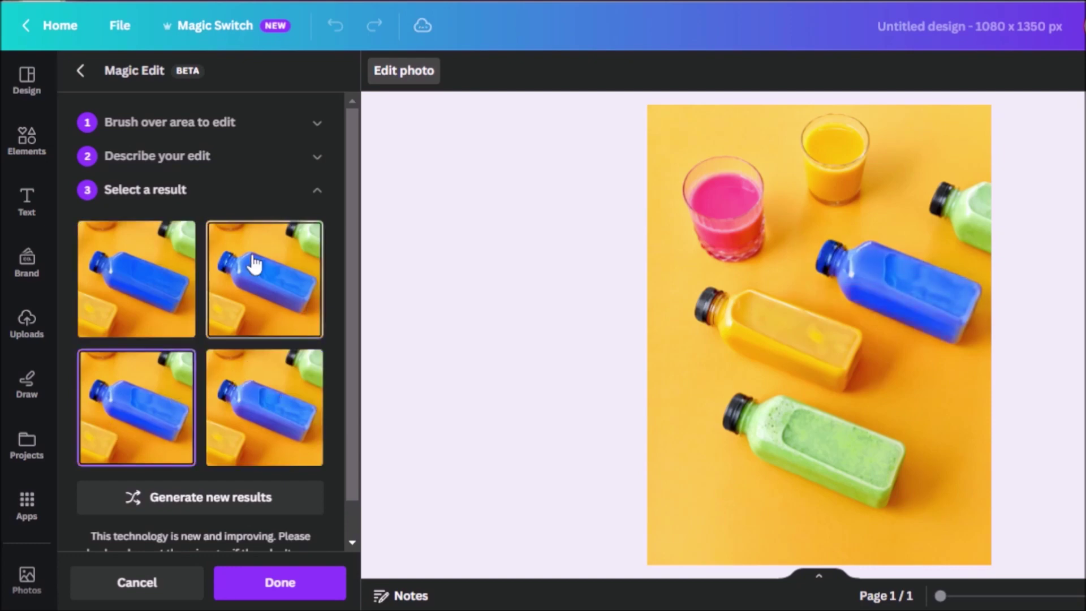
pyautogui.scroll(-2, 316, 524)
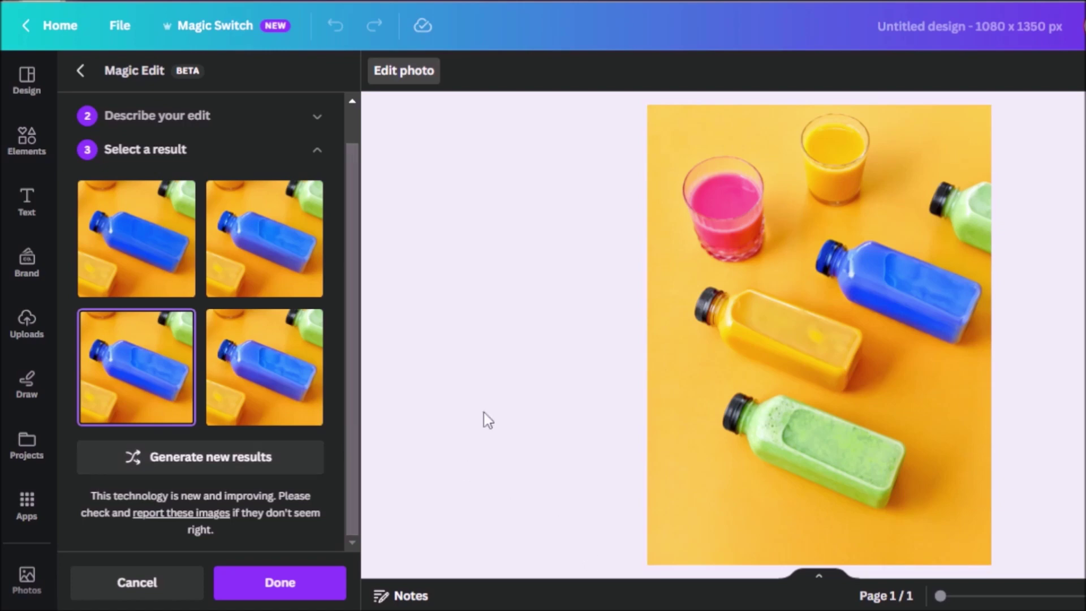
# Generate a fresh set of results, compare them, then cancel to keep the original pink bottle
pyautogui.click(194, 453)
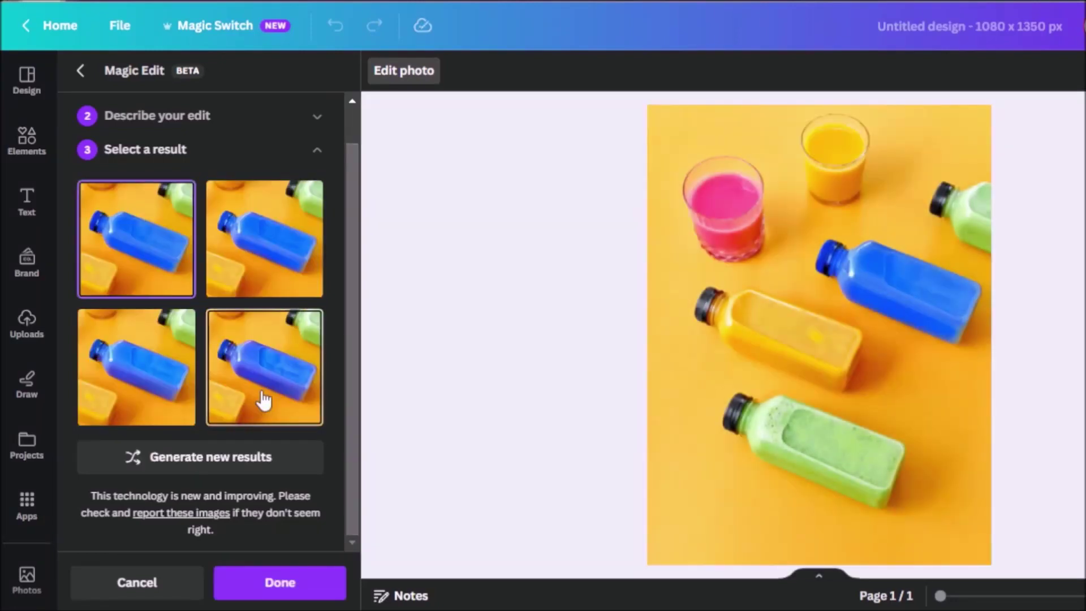
pyautogui.click(128, 403)
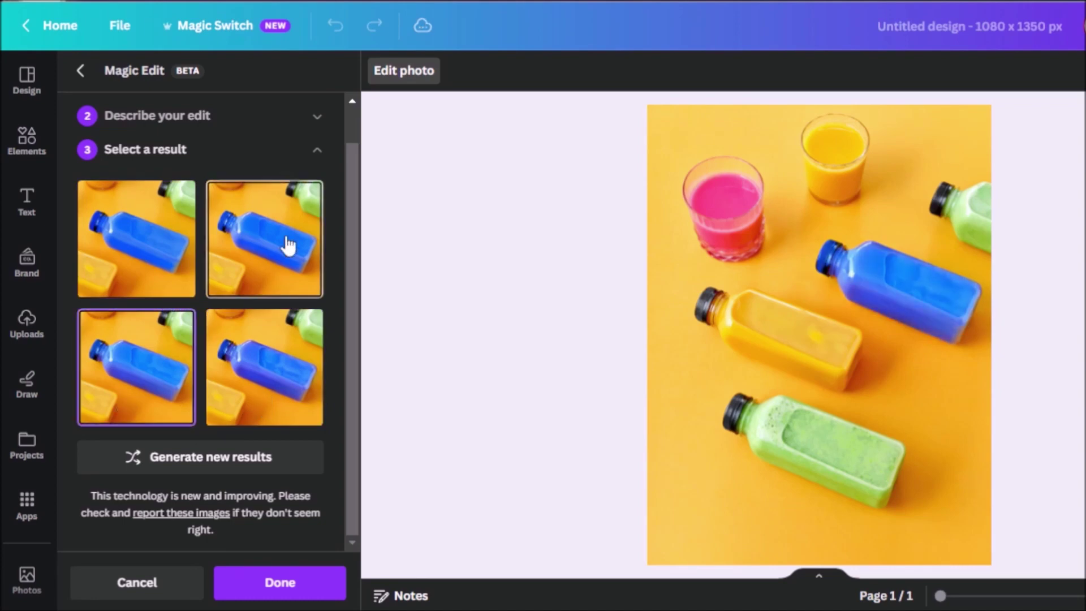
pyautogui.click(164, 242)
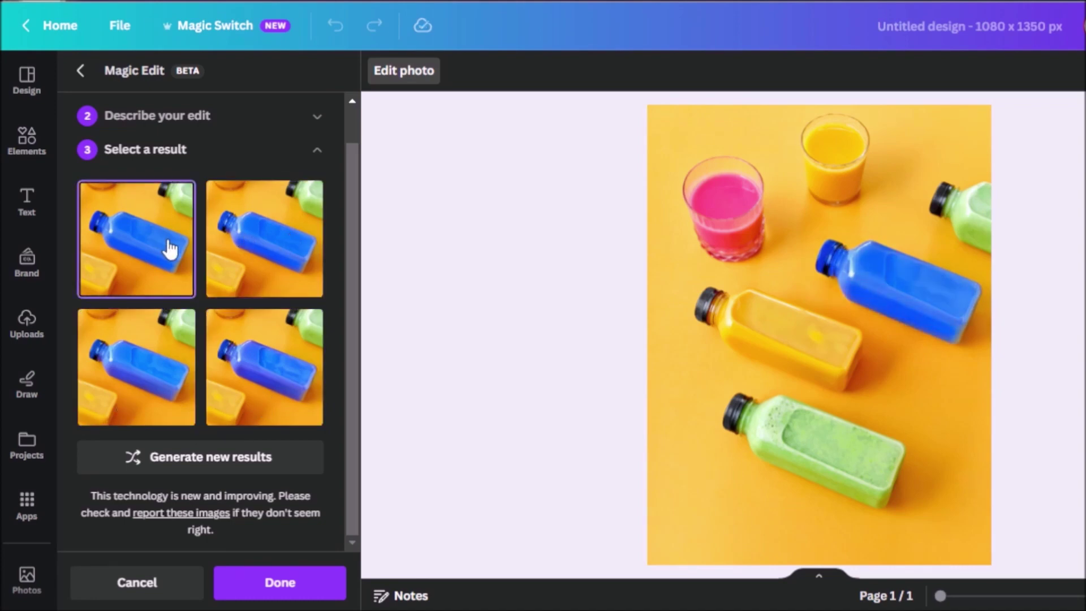
pyautogui.click(177, 350)
pyautogui.click(291, 379)
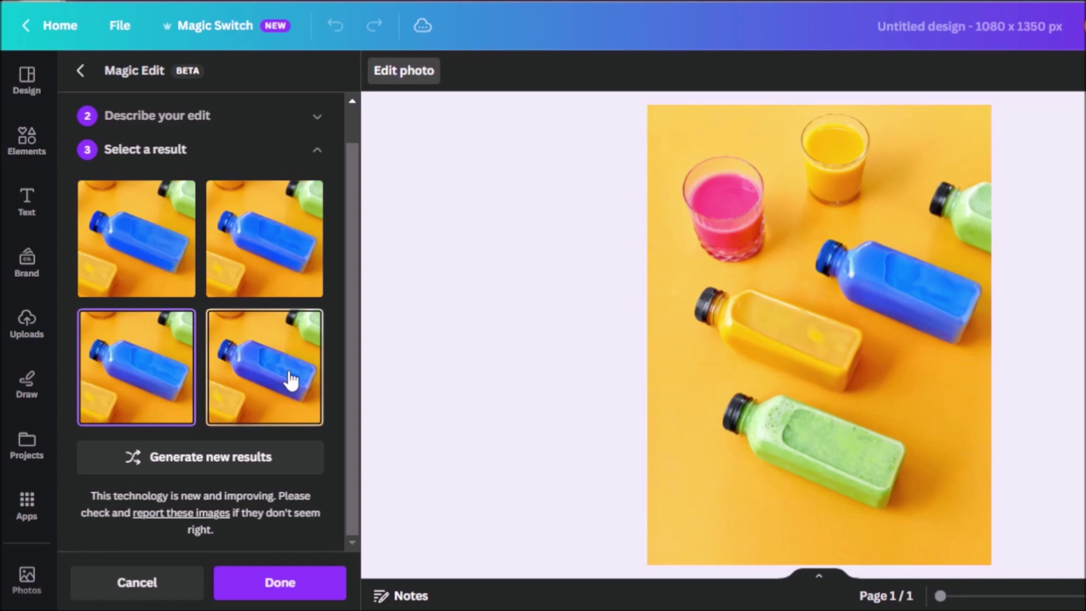
pyautogui.click(169, 218)
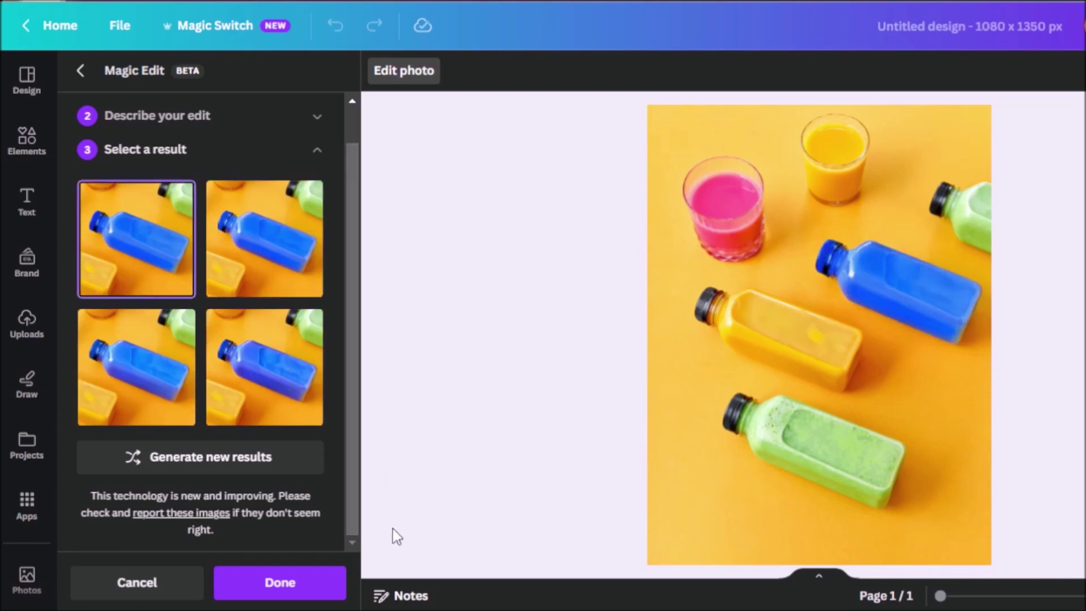
pyautogui.click(156, 578)
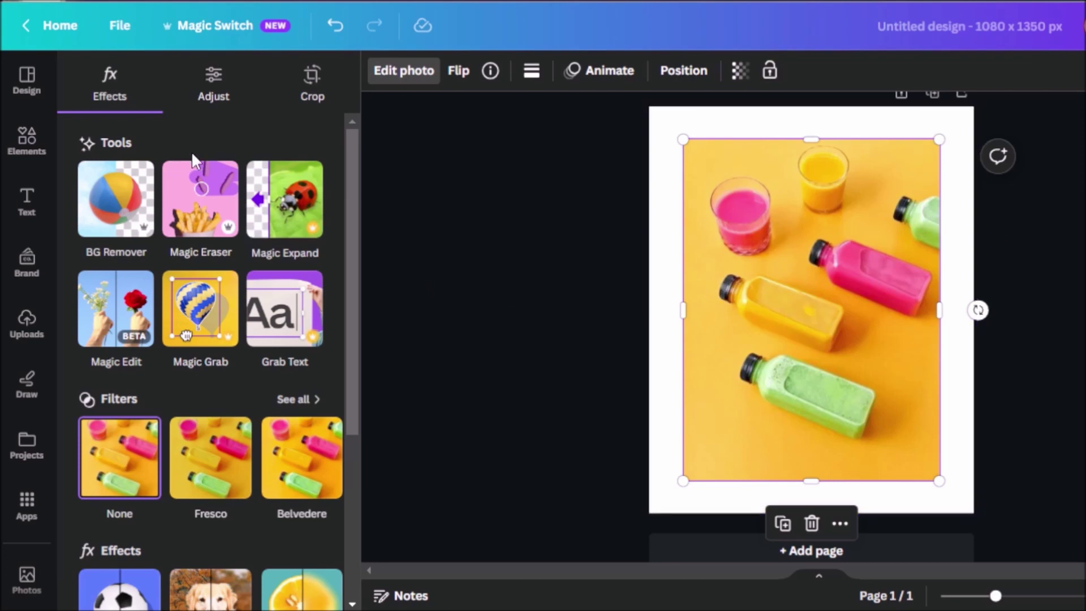
# Run Magic Expand on the photo with the Whole Page size option
pyautogui.click(269, 215)
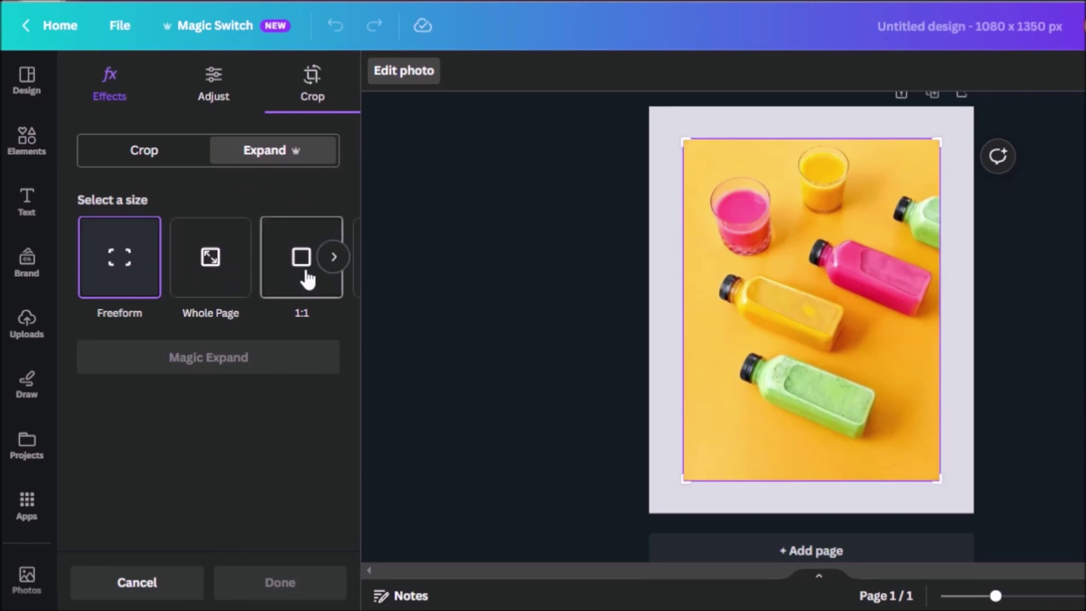
pyautogui.click(334, 257)
pyautogui.click(333, 257)
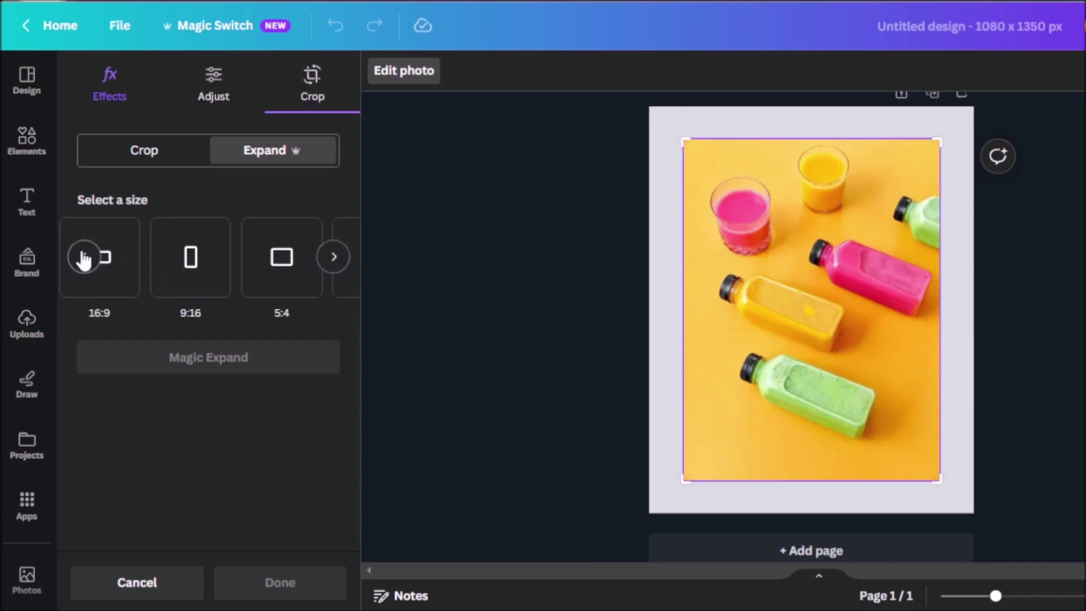
pyautogui.click(85, 256)
pyautogui.click(218, 283)
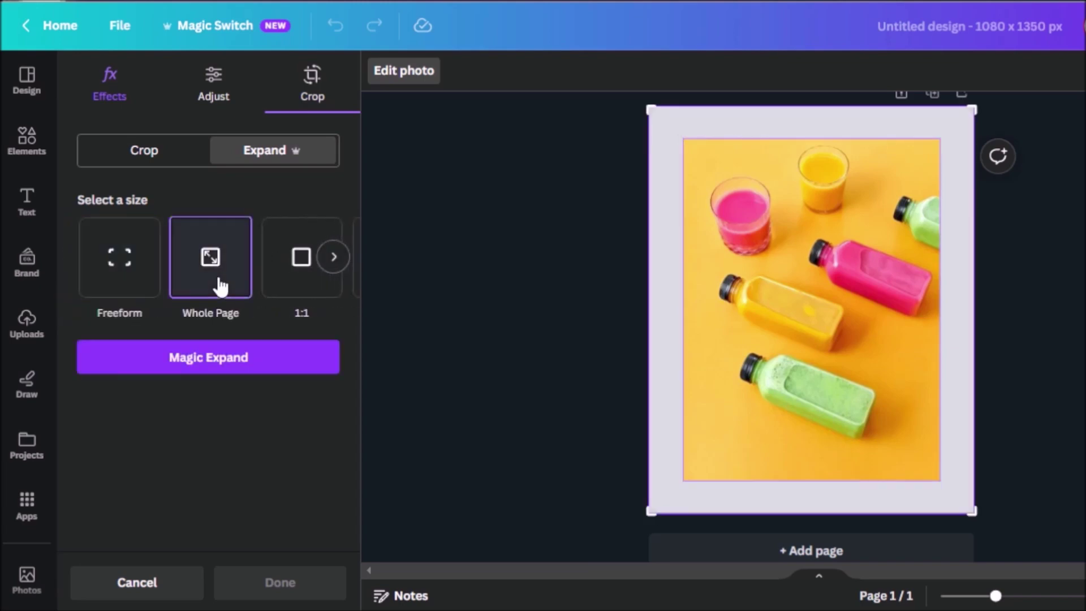
pyautogui.click(250, 362)
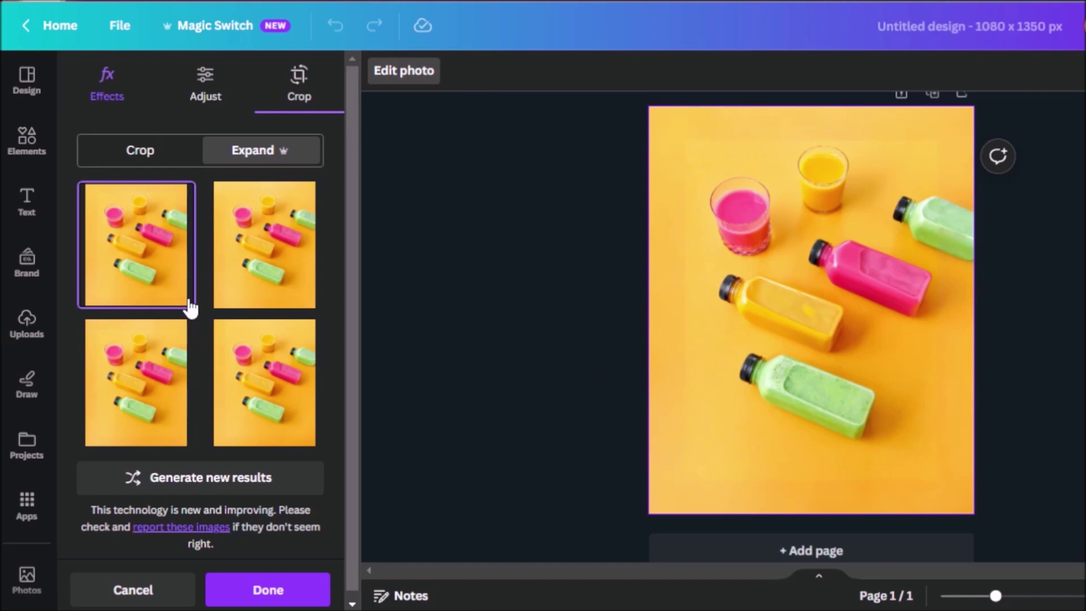
# Preview the expansion results, then leave Magic Expand without applying any
pyautogui.click(238, 267)
pyautogui.click(144, 401)
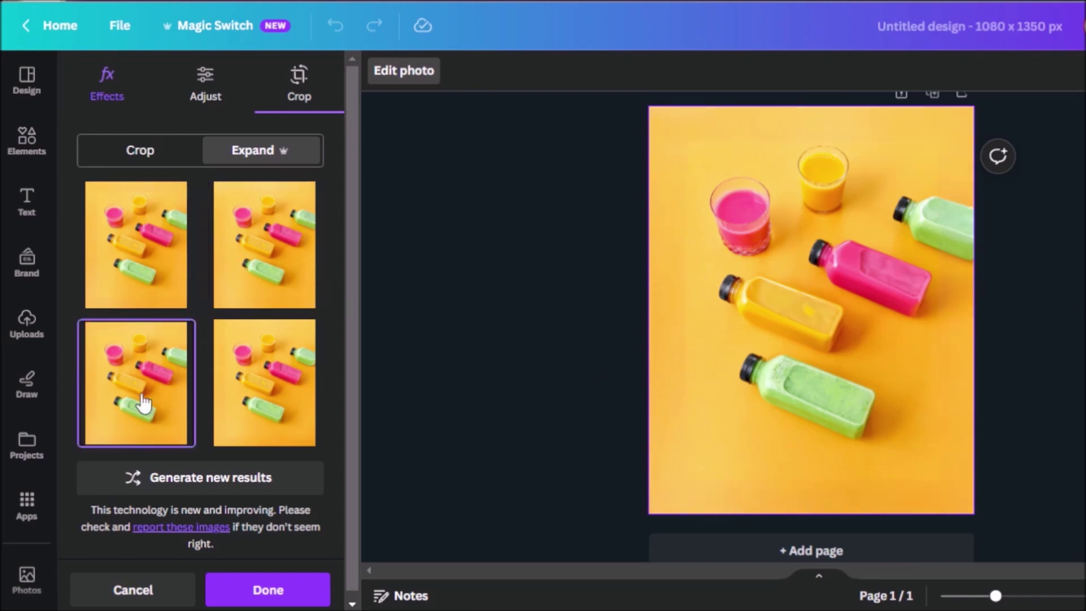
pyautogui.click(278, 436)
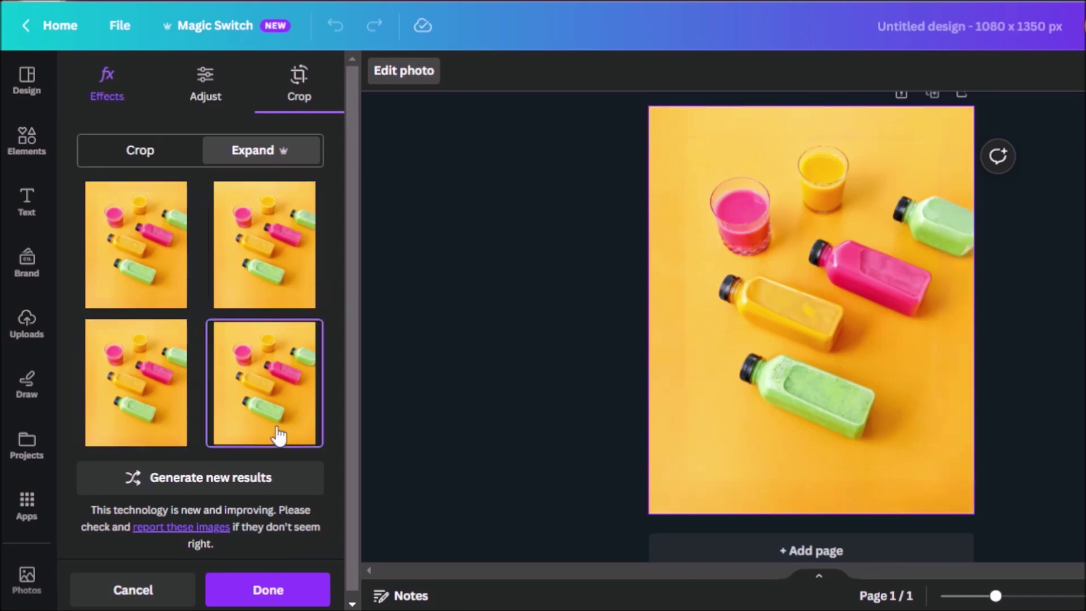
pyautogui.click(154, 411)
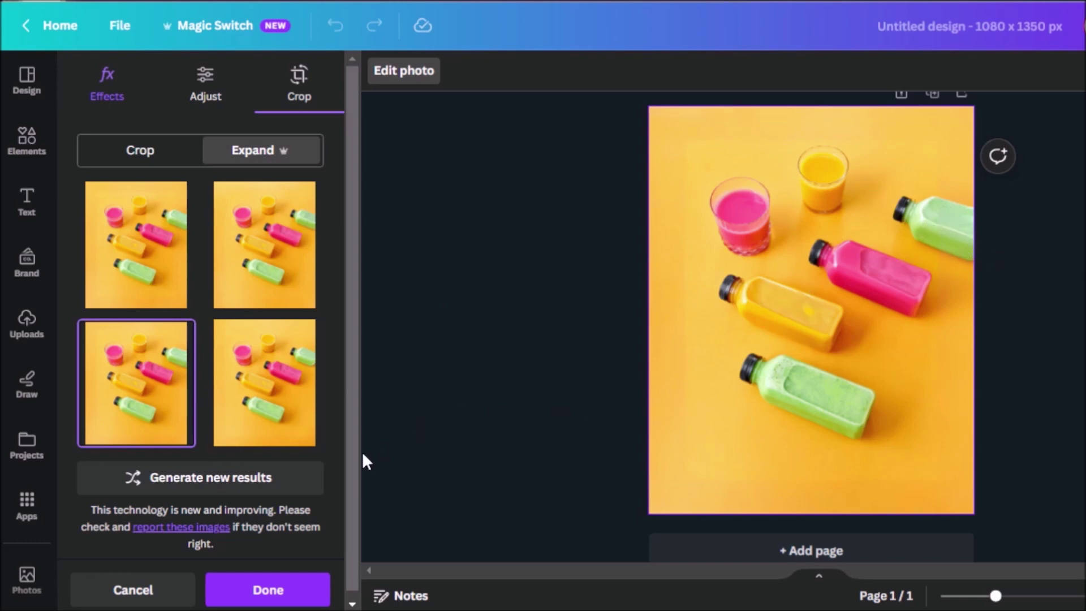
pyautogui.scroll(-1, 365, 461)
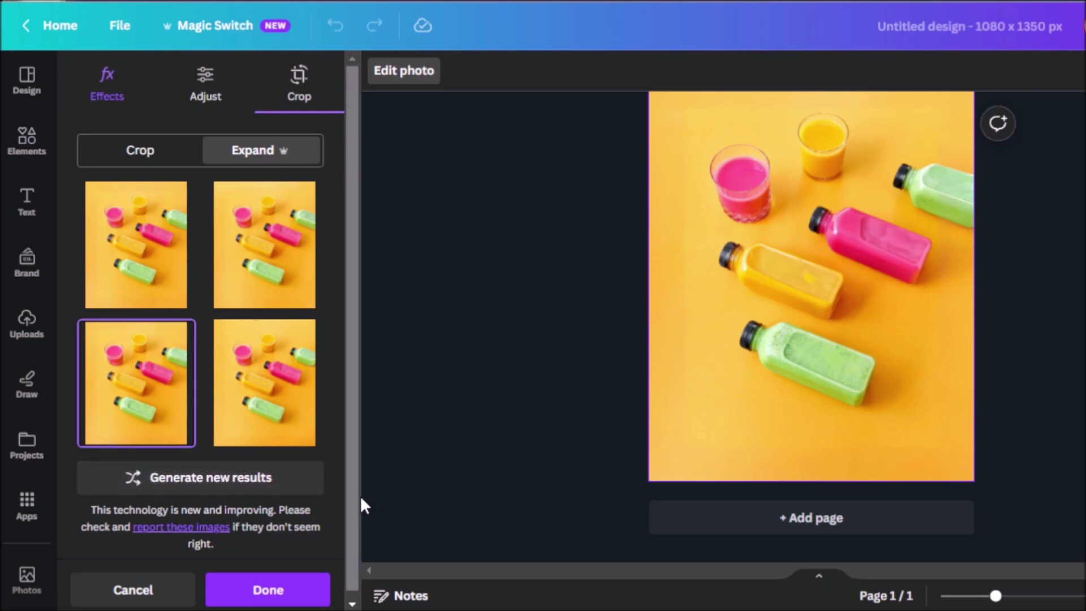
pyautogui.click(178, 591)
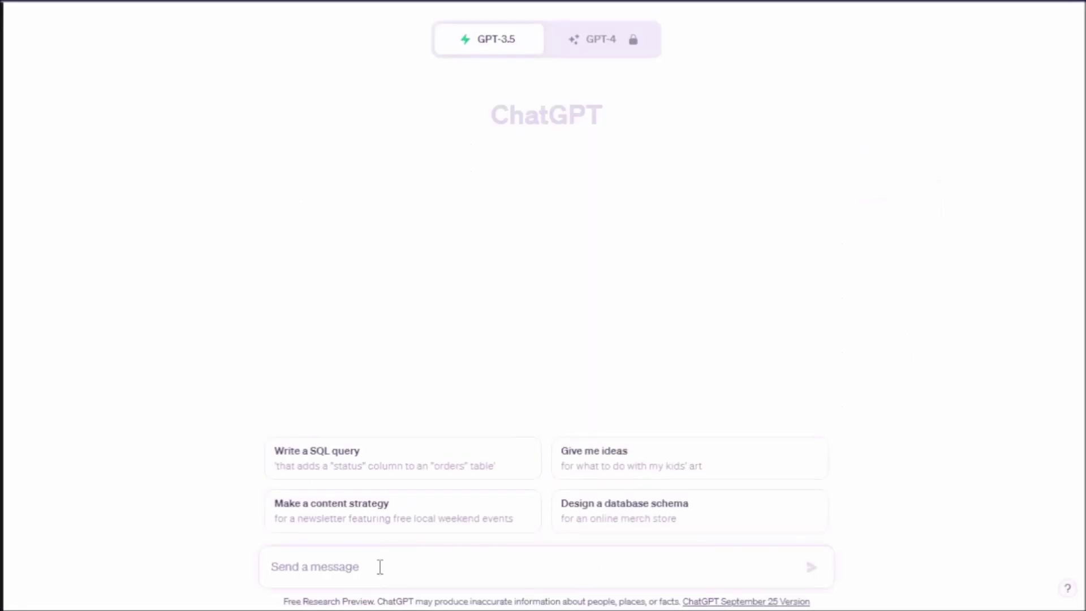
# Ask ChatGPT for 'symbols associated with soap for my ecommerce brand' and read the suggestions
pyautogui.write('sy')
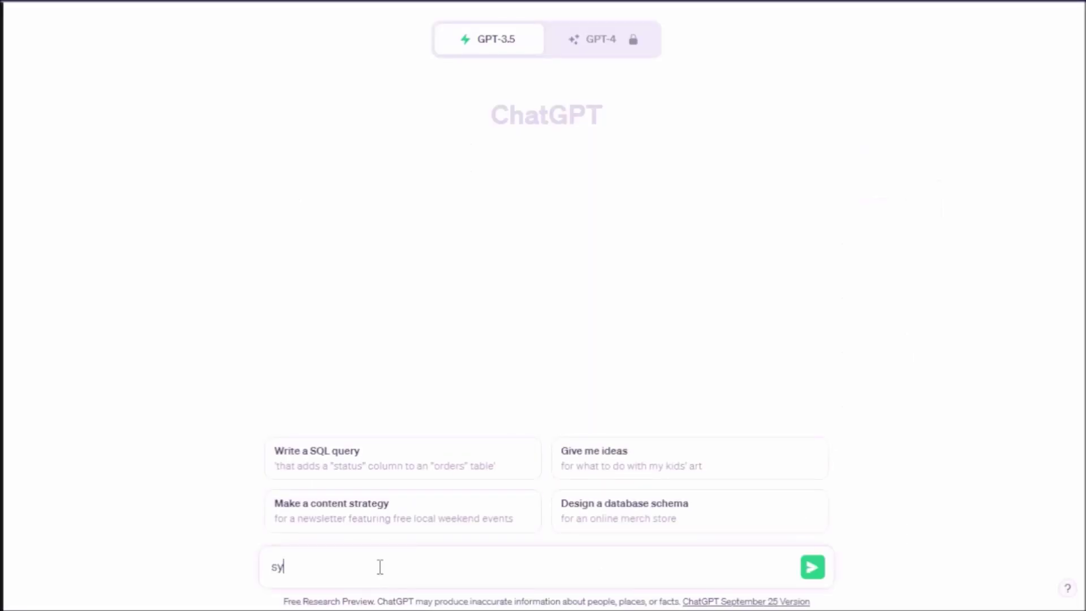
pyautogui.write('mbols associat')
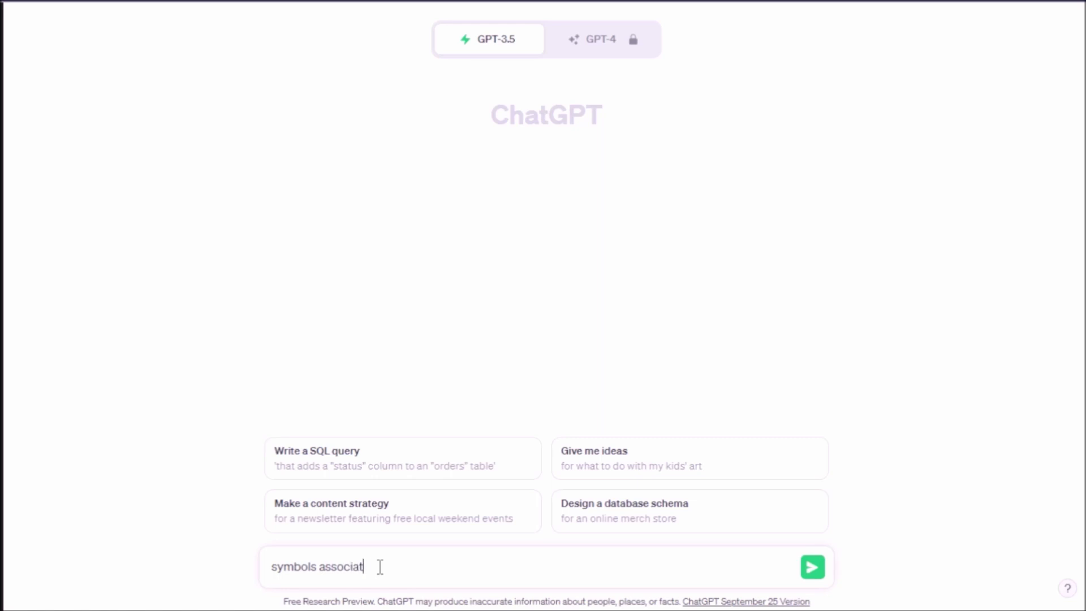
pyautogui.write('ed with soap for my ecommerce brand')
pyautogui.press('Return')
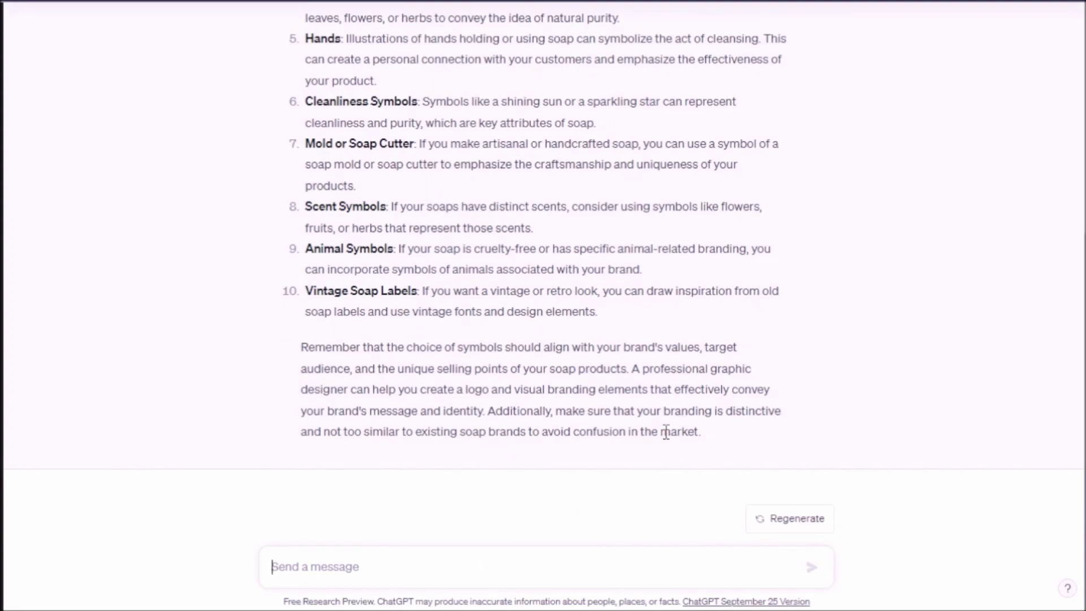
pyautogui.scroll(5, 662, 427)
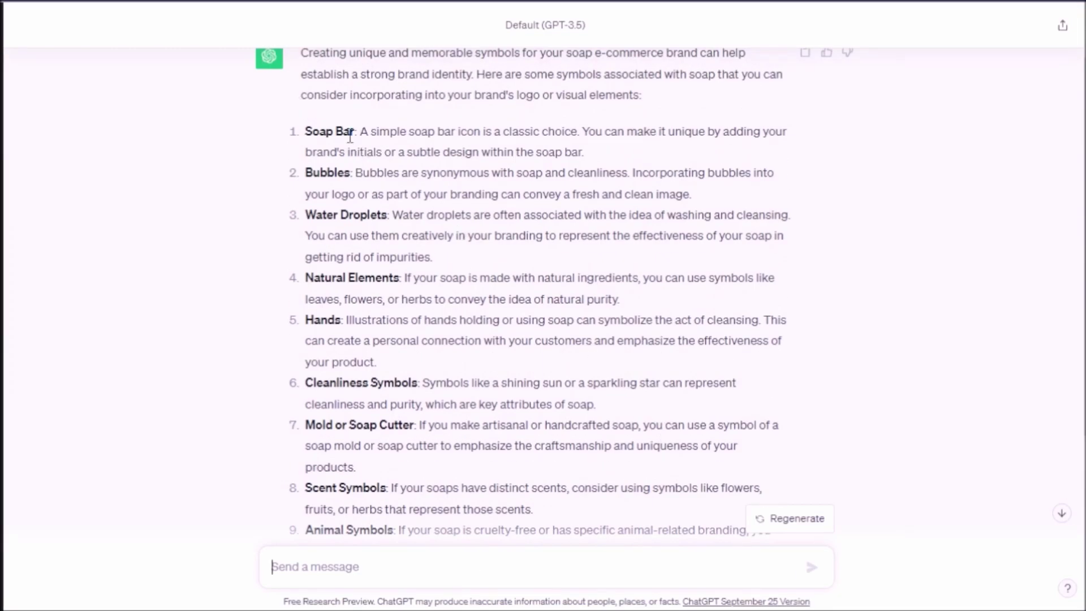
pyautogui.scroll(-2, 382, 161)
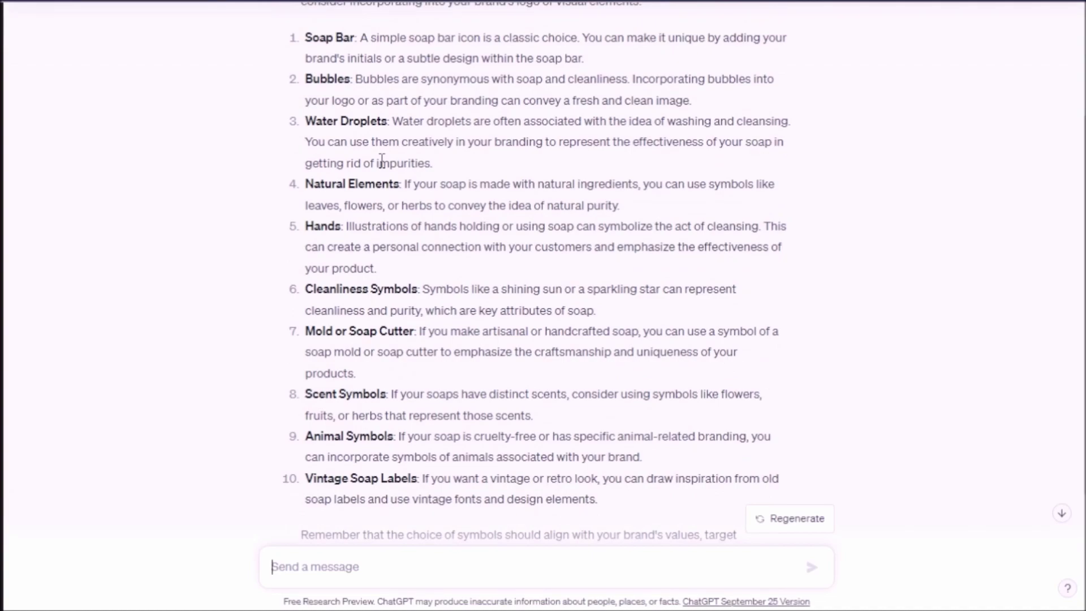
pyautogui.scroll(-2, 382, 161)
pyautogui.scroll(5, 382, 161)
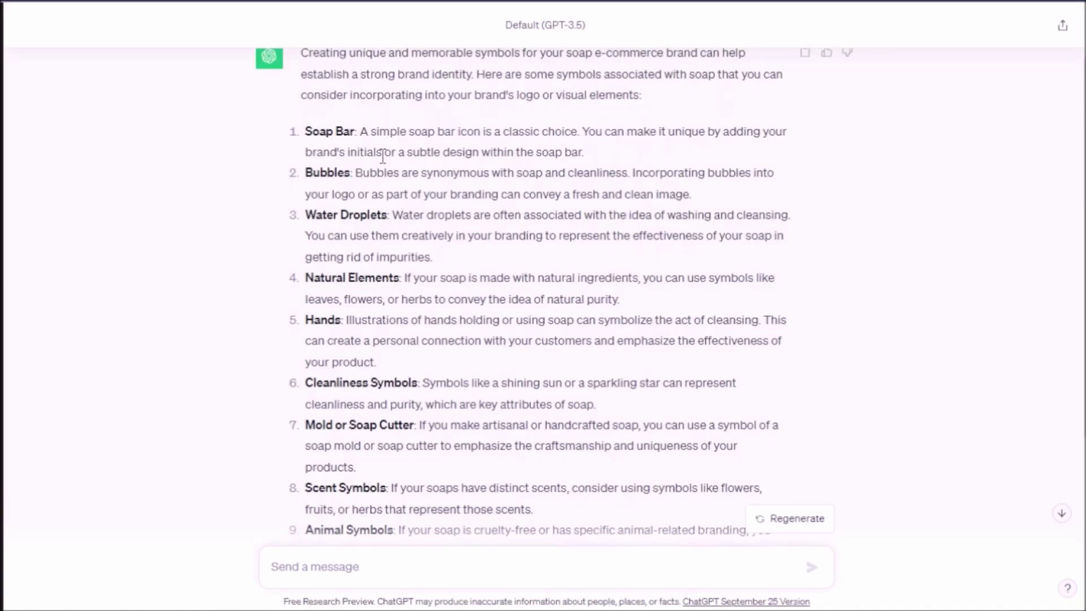
pyautogui.scroll(-4, 381, 161)
pyautogui.scroll(-2, 382, 161)
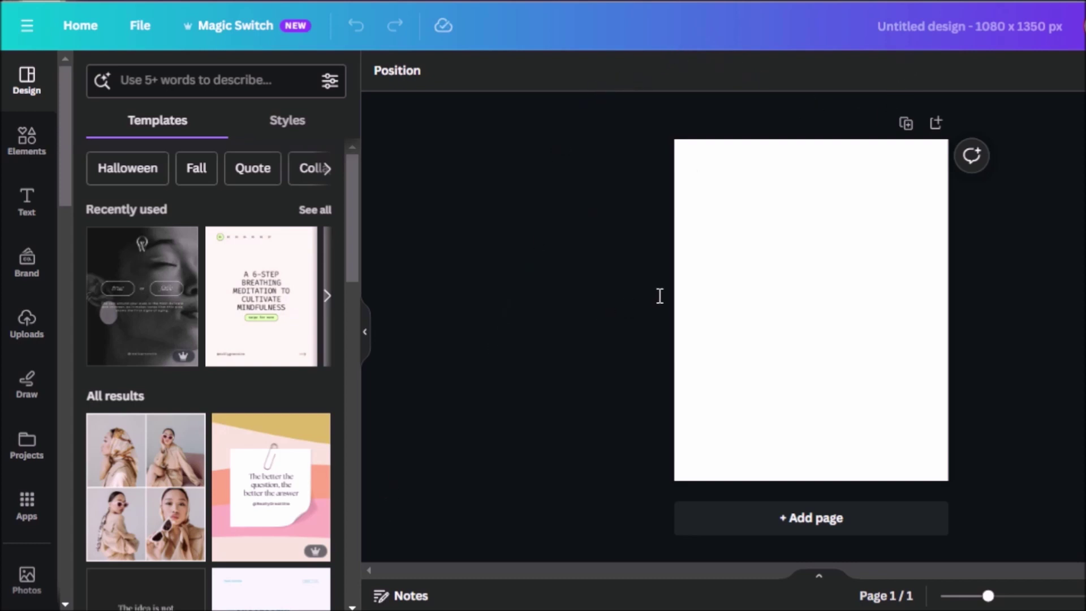
# Search Apps for 'magic media' and open Magic Media from Your apps
pyautogui.click(27, 505)
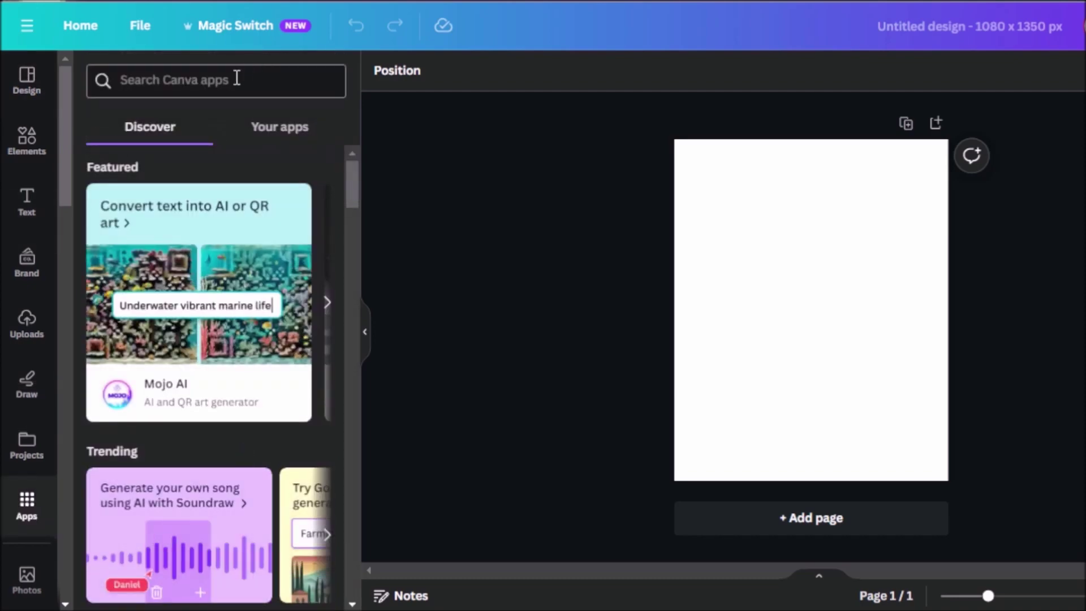
pyautogui.write('magic m')
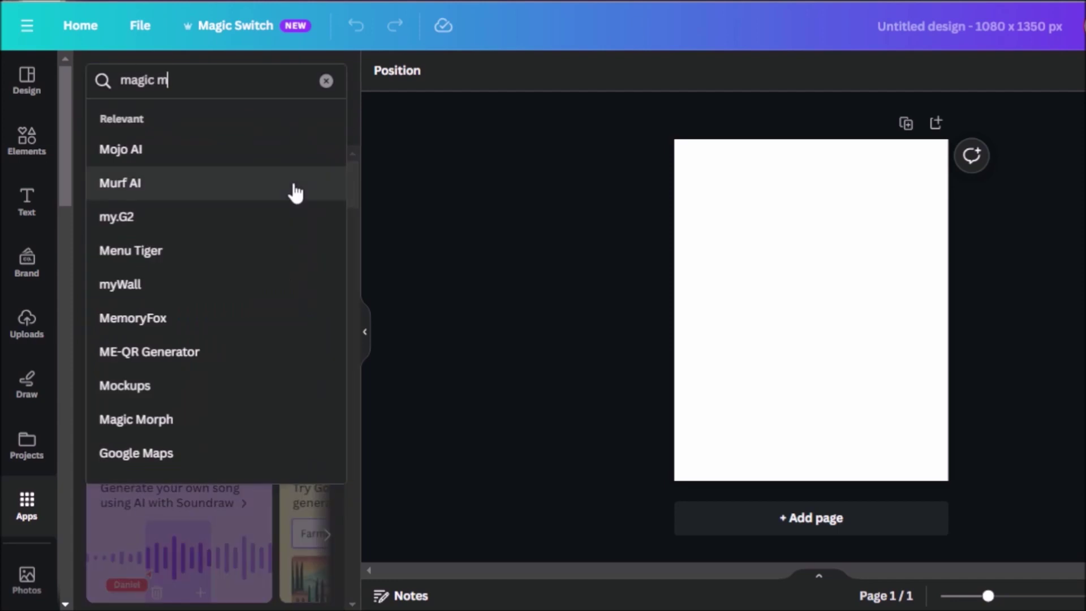
pyautogui.write('edia')
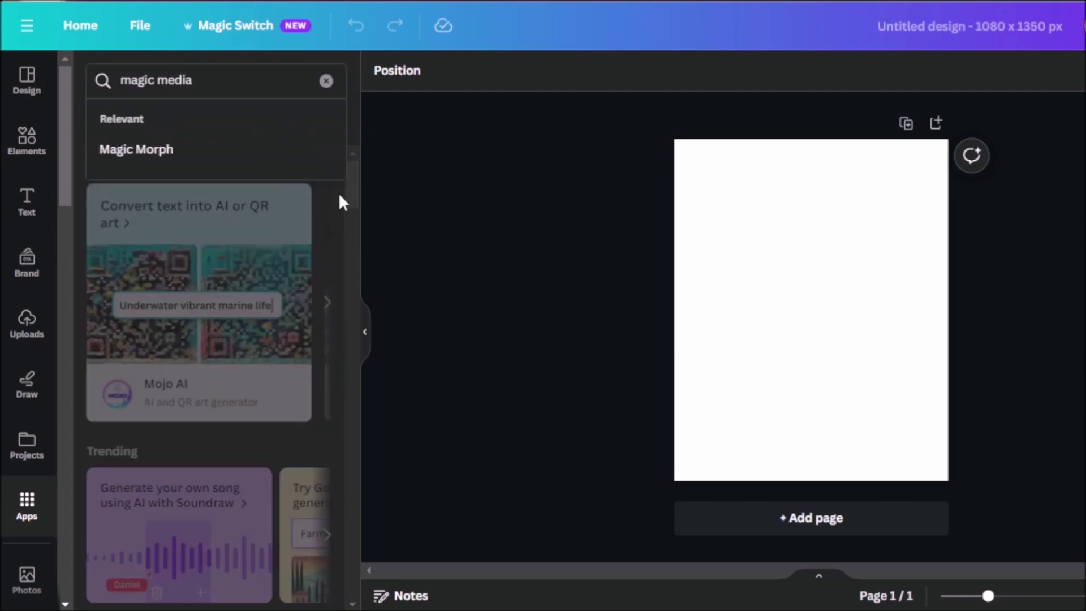
pyautogui.click(389, 192)
pyautogui.click(240, 127)
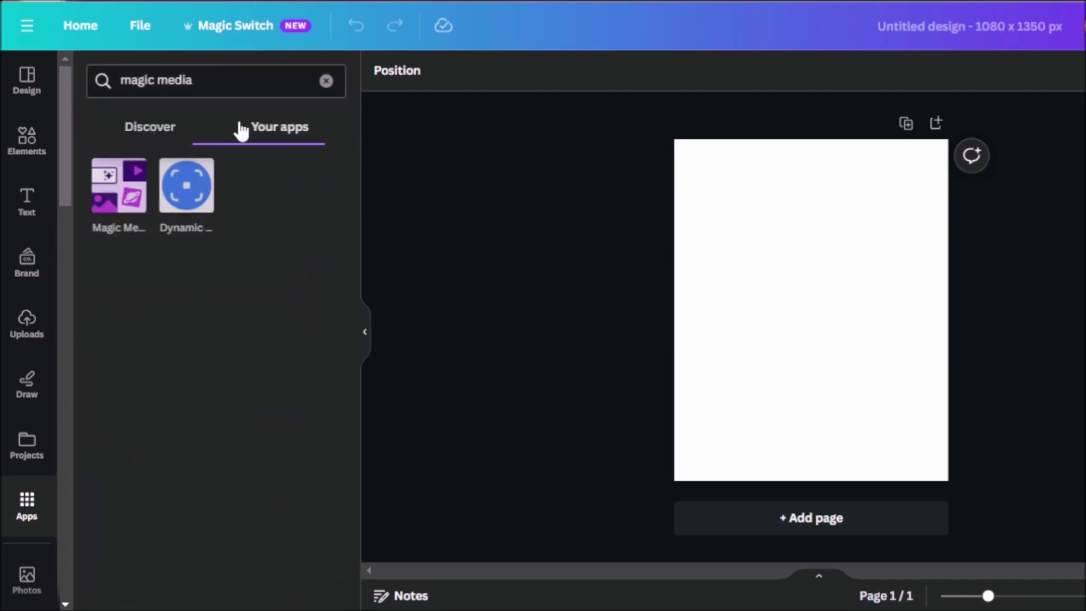
pyautogui.click(107, 218)
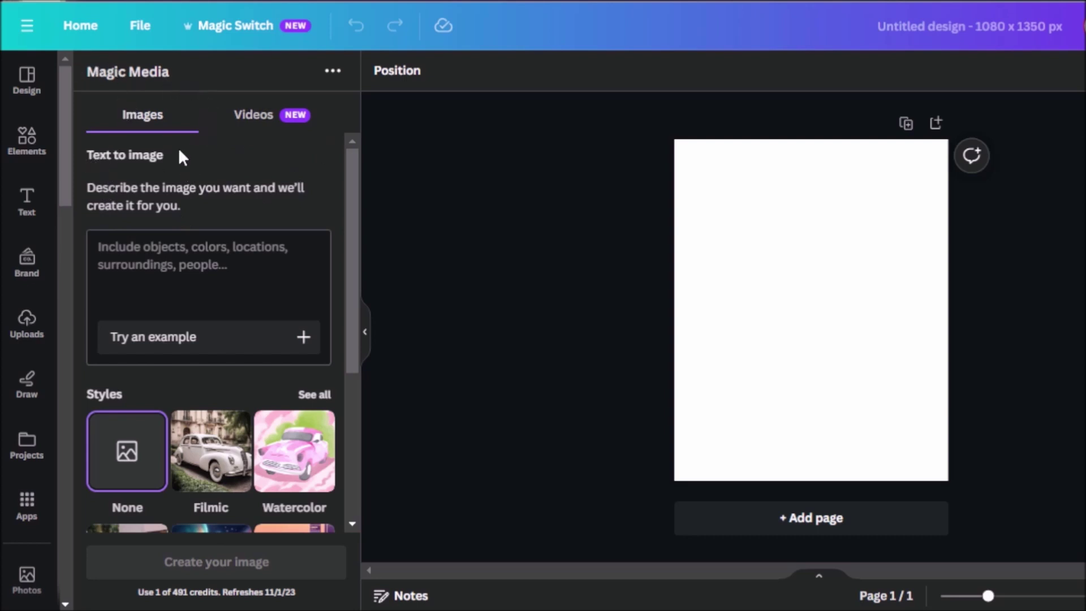
pyautogui.click(272, 127)
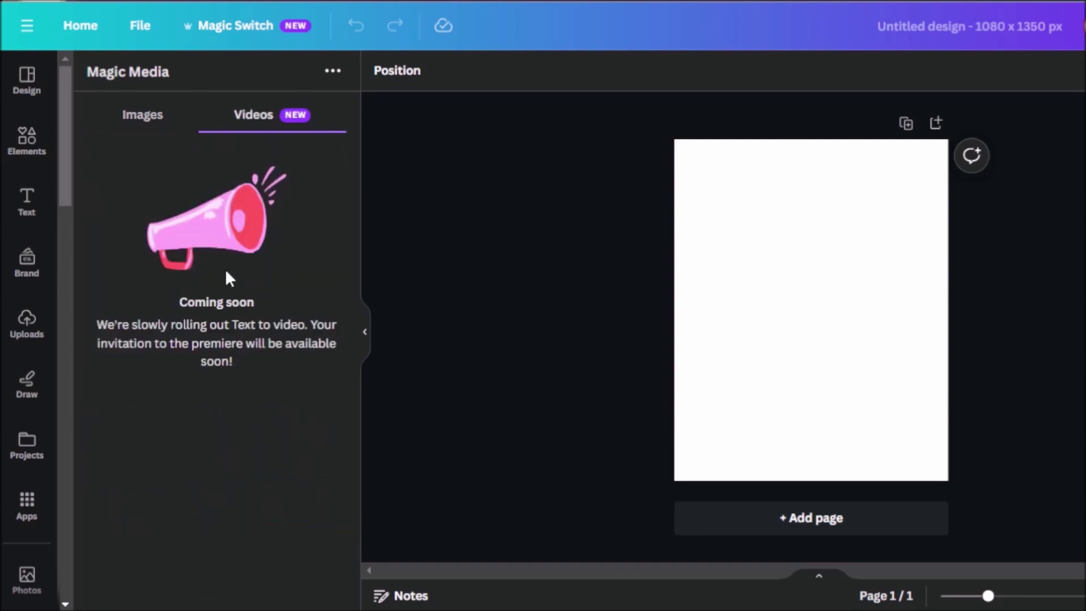
pyautogui.click(122, 120)
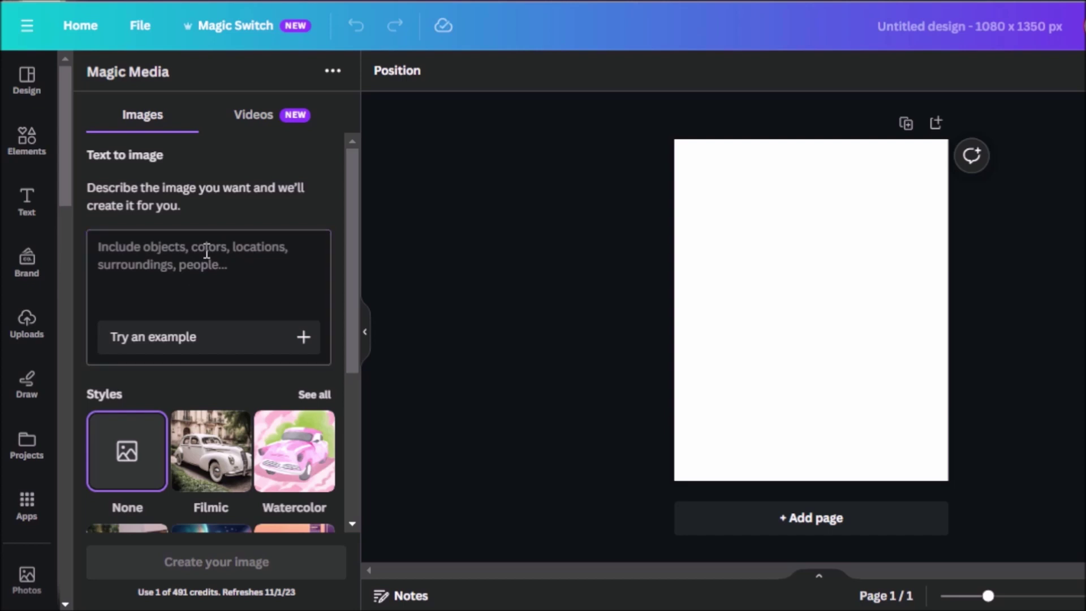
# Enter the Magic Media prompt 'a bar of soap with bubbles on the background'
pyautogui.click(207, 252)
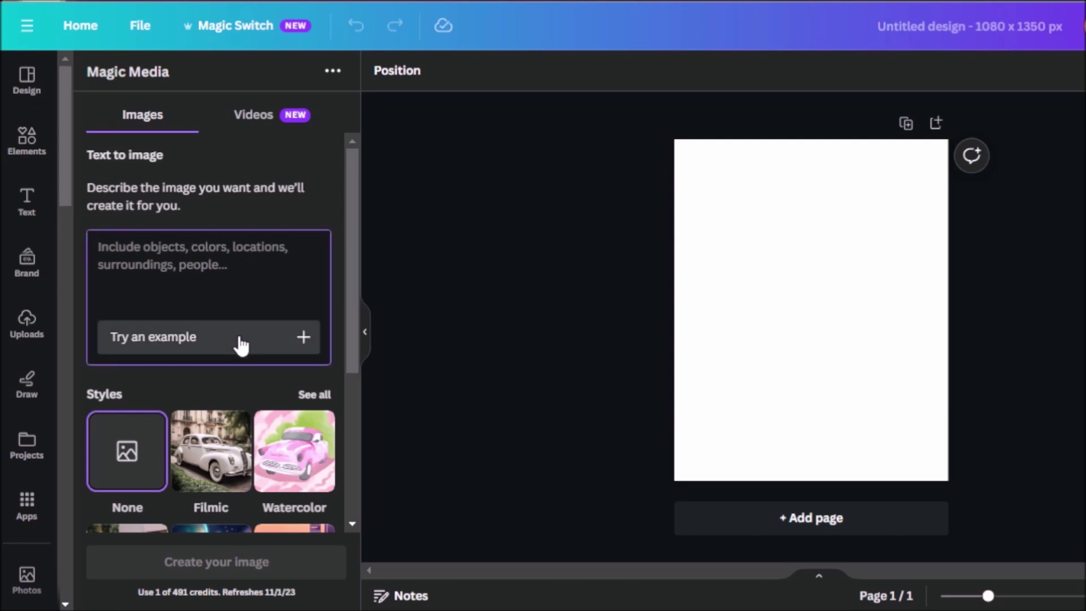
pyautogui.write('a bar of soap')
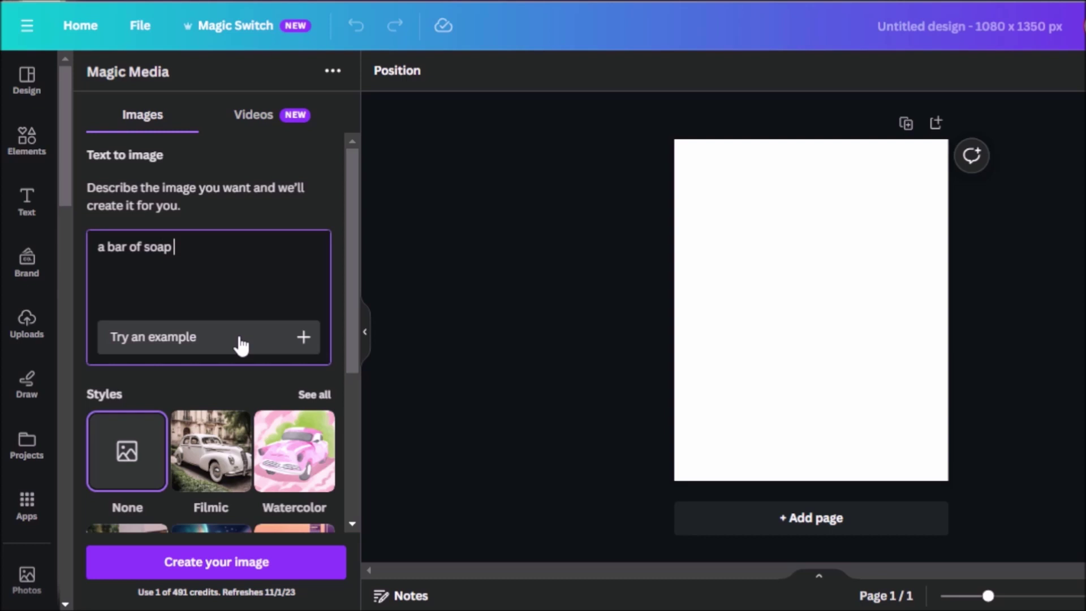
pyautogui.write(' with bubbles on t')
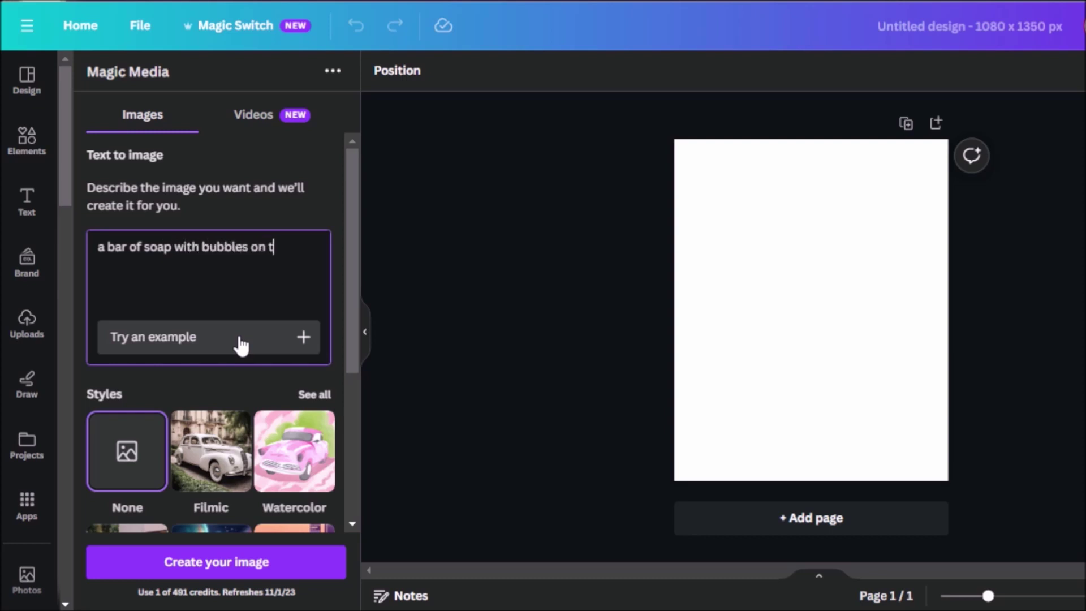
pyautogui.write('he background')
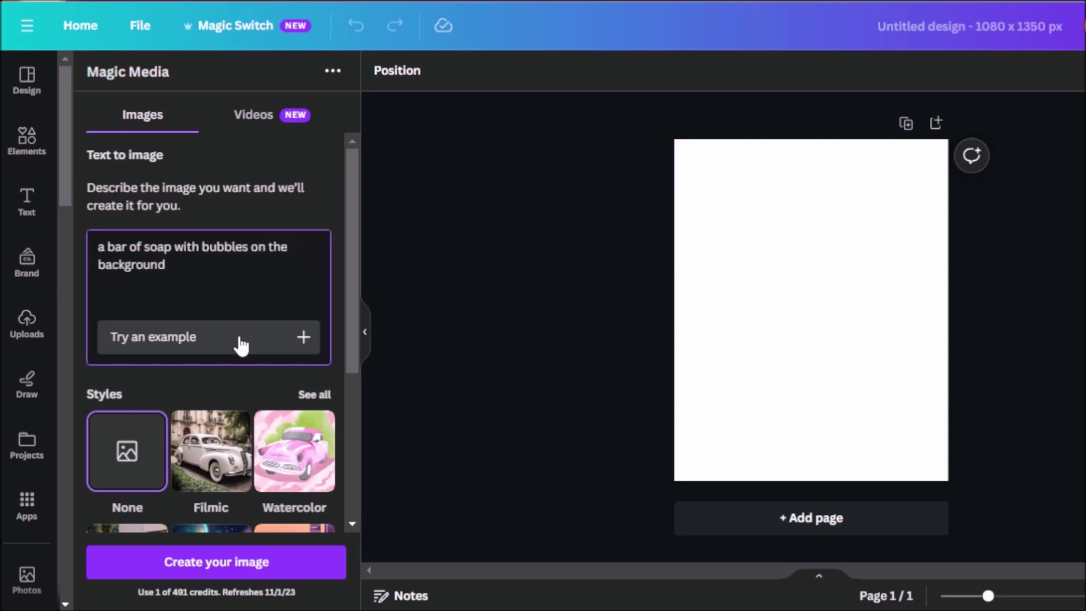
pyautogui.scroll(-2, 255, 379)
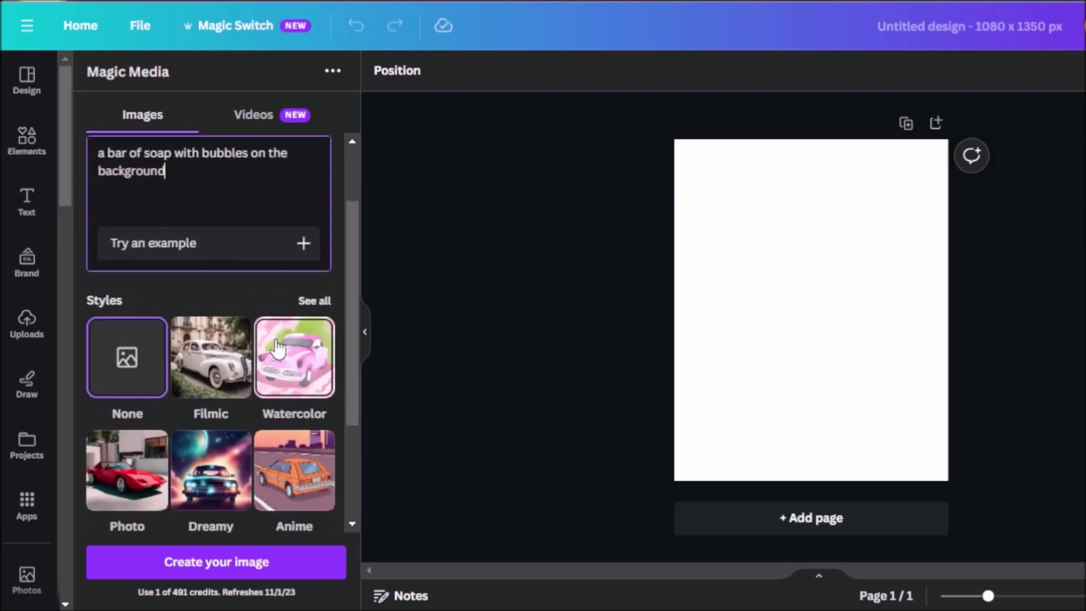
# Choose the Photo style, keep Square ratio, and generate the soap images
pyautogui.click(316, 301)
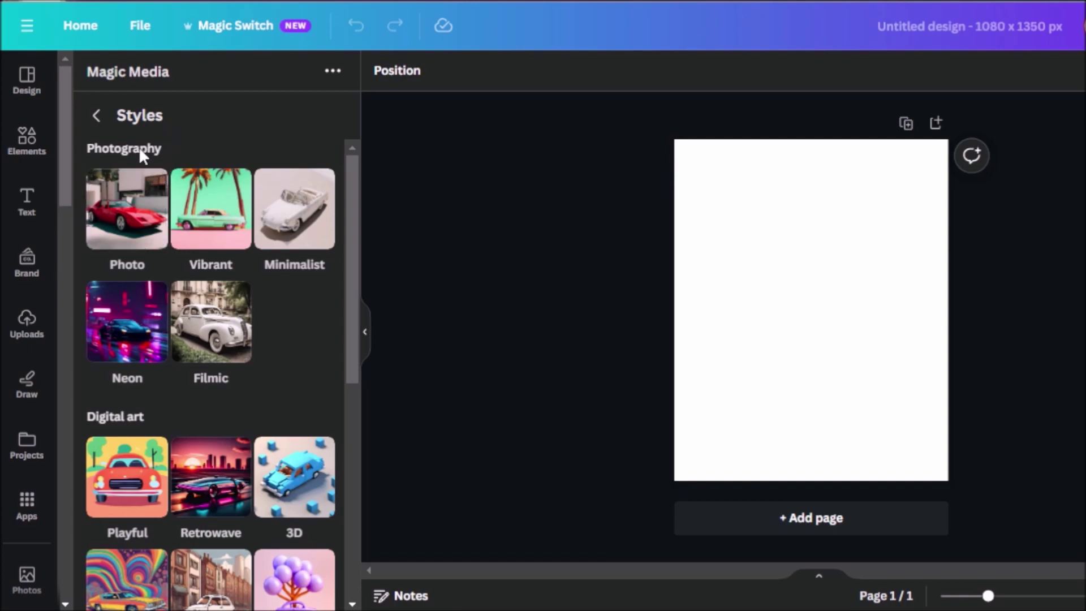
pyautogui.scroll(-2, 175, 380)
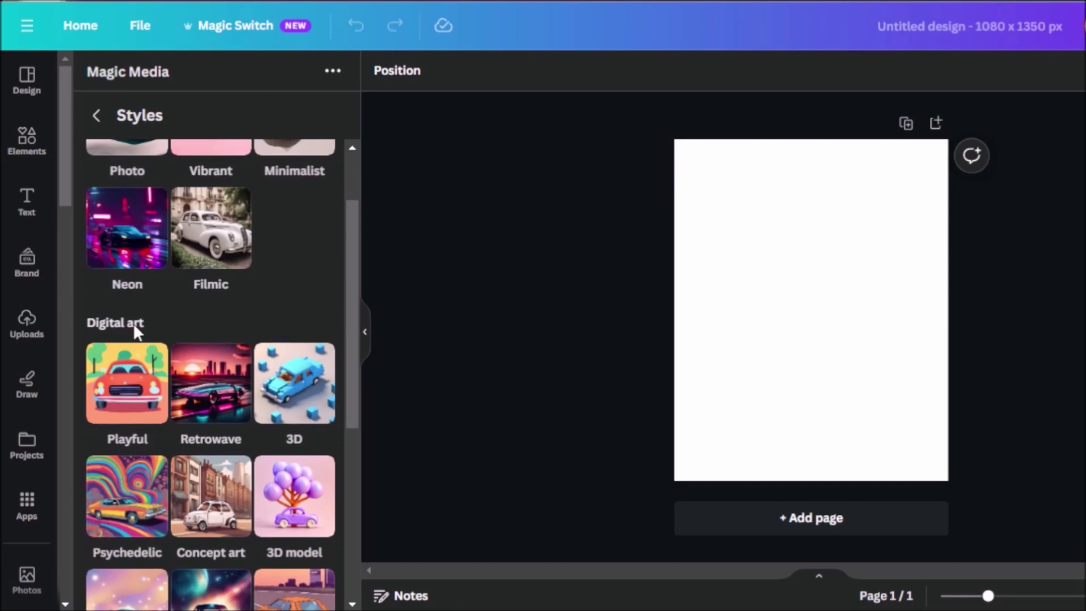
pyautogui.scroll(-5, 136, 324)
pyautogui.scroll(-2, 128, 362)
pyautogui.scroll(10, 240, 446)
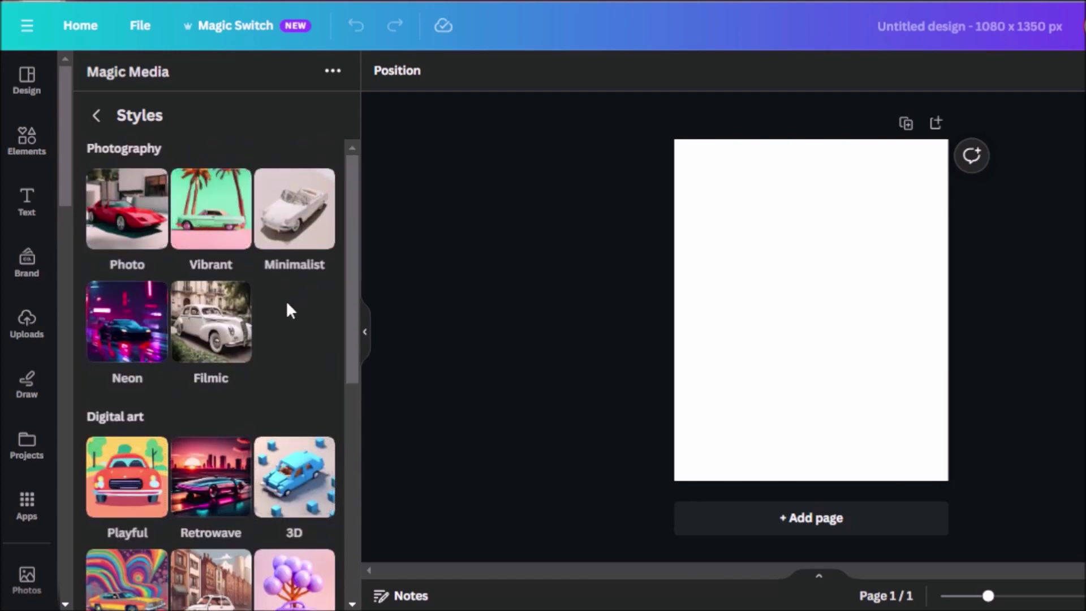
pyautogui.click(130, 254)
pyautogui.scroll(-5, 235, 351)
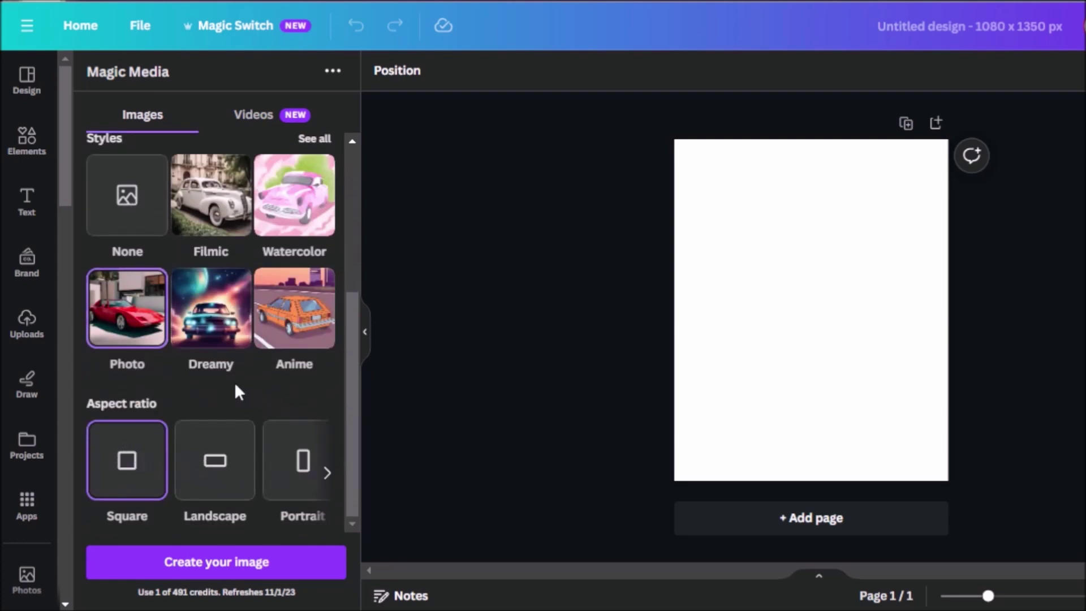
pyautogui.scroll(2, 141, 472)
pyautogui.scroll(-2, 144, 475)
pyautogui.scroll(3, 144, 475)
pyautogui.scroll(-3, 146, 461)
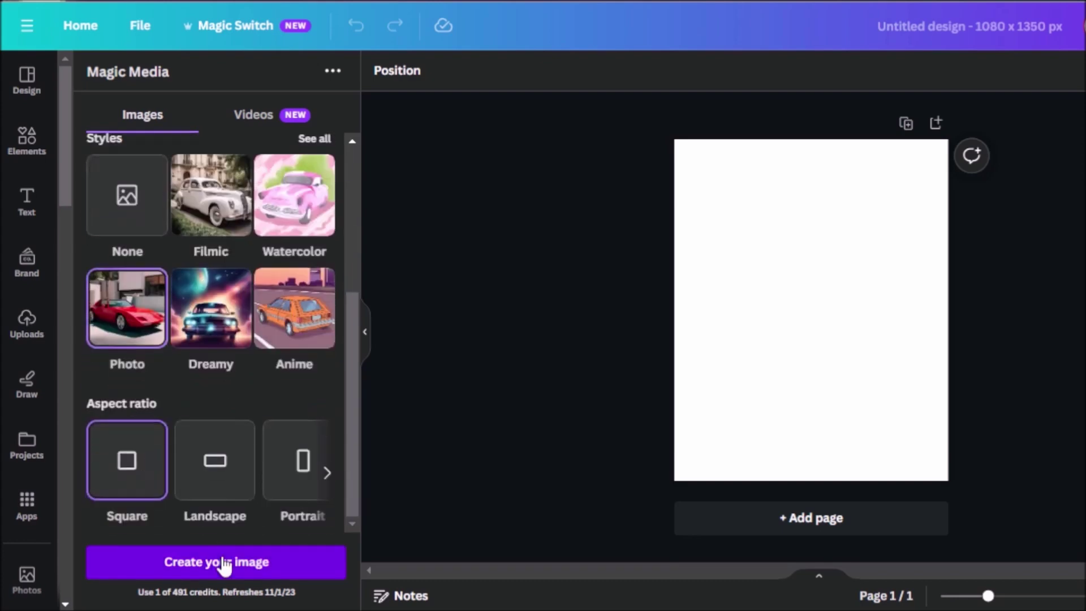
pyautogui.click(225, 563)
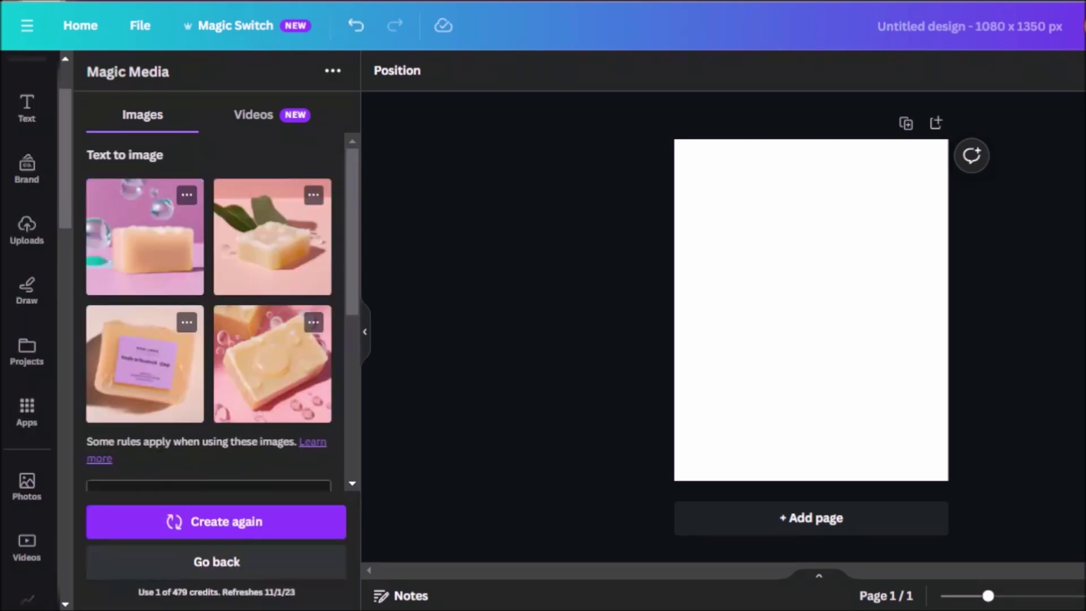
# Place the first pink soap-and-bubbles image on the page and open its Edit photo tools
pyautogui.click(928, 352)
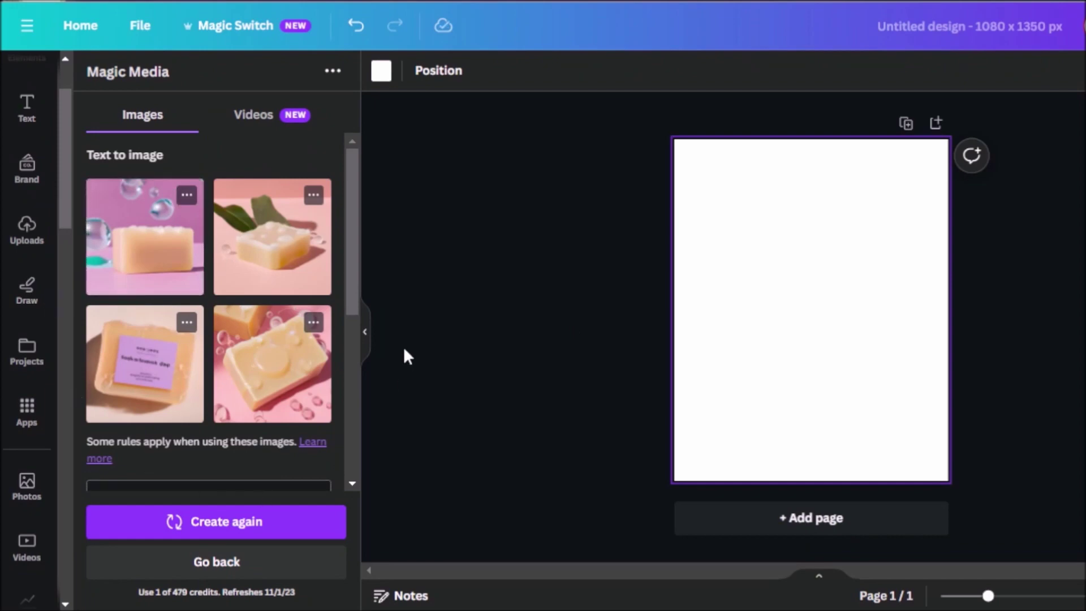
pyautogui.click(169, 249)
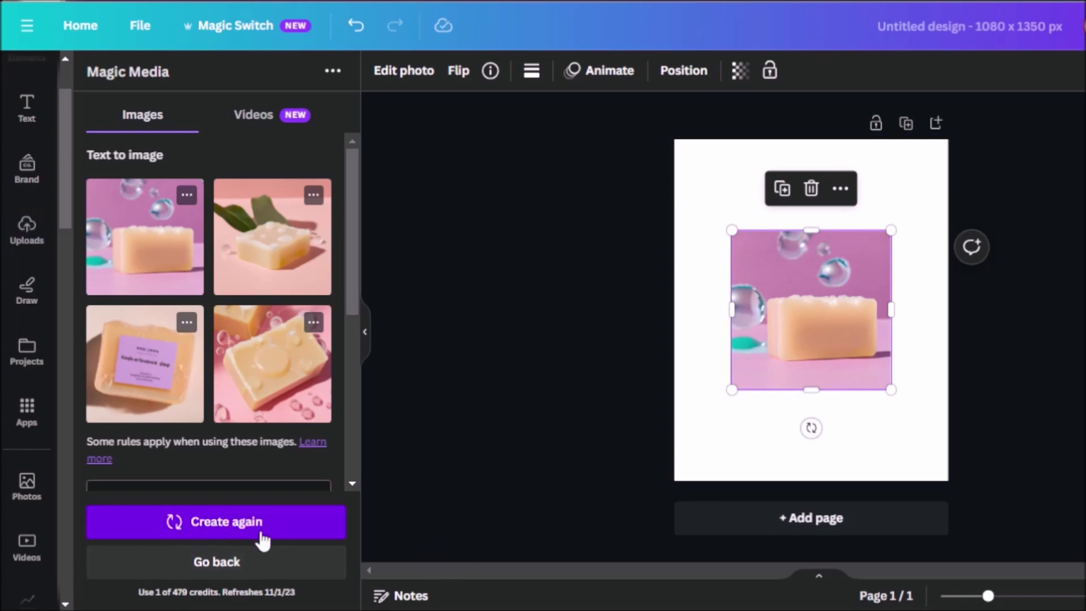
pyautogui.click(650, 283)
pyautogui.click(836, 289)
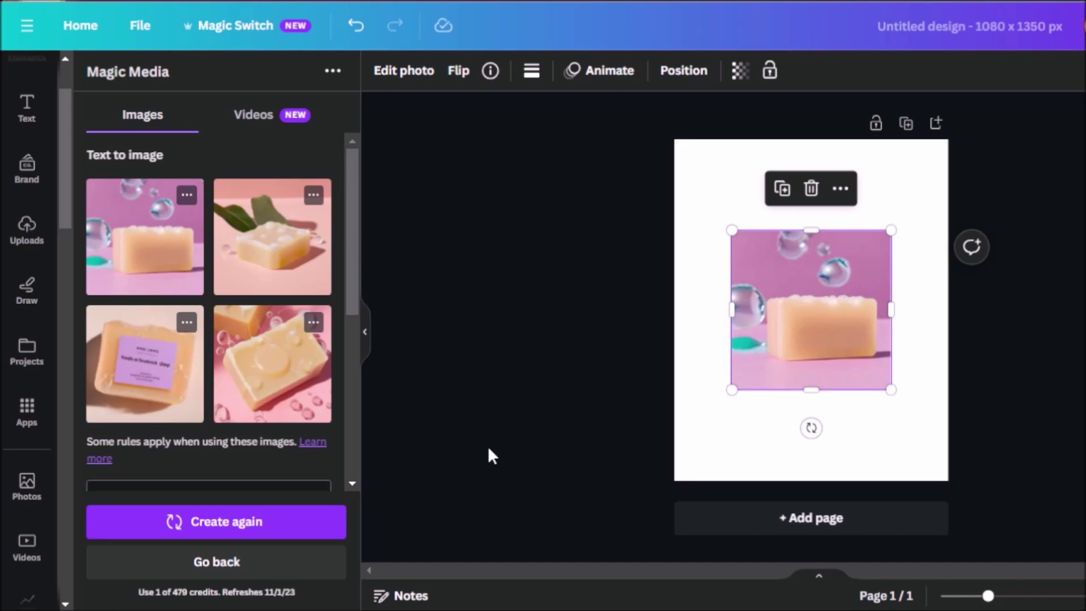
pyautogui.click(404, 74)
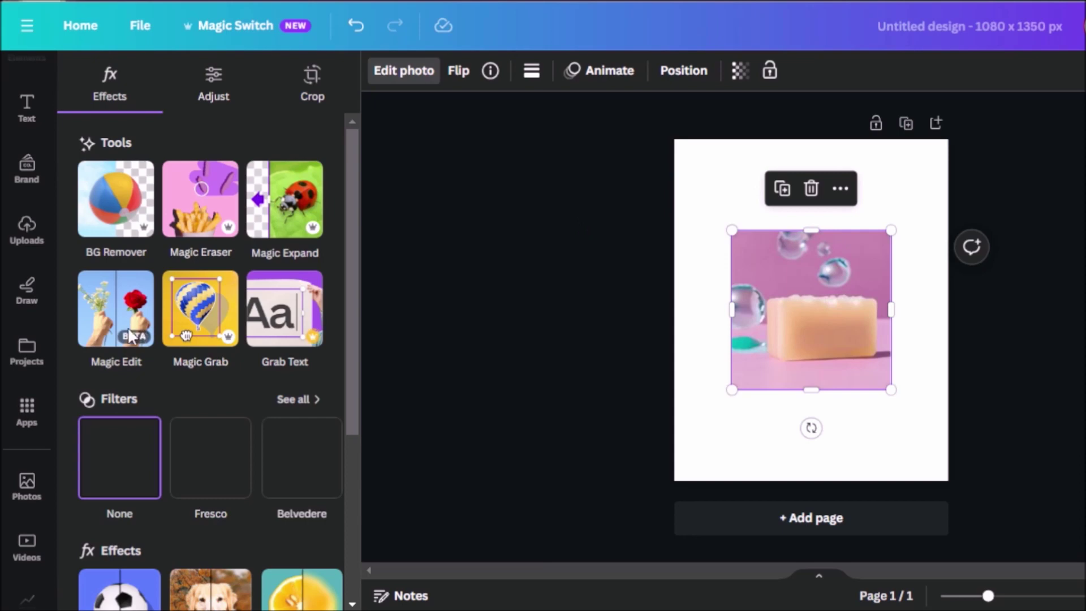
# Paint a Magic Edit strip along the soap image's bottom edge with brush size 97
pyautogui.click(116, 309)
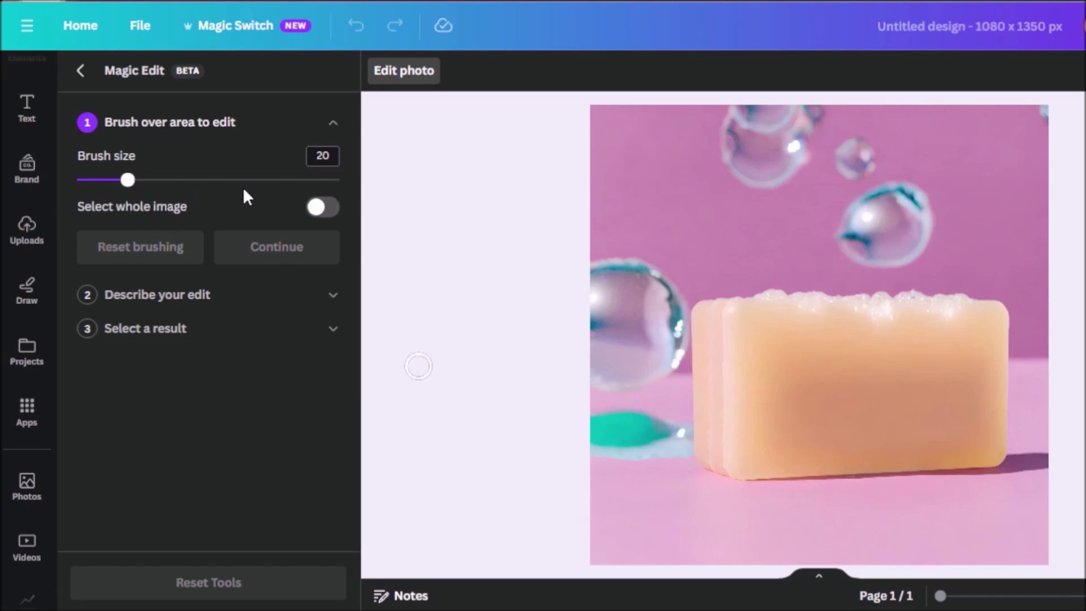
pyautogui.moveTo(259, 186)
pyautogui.mouseDown()
pyautogui.moveTo(352, 199)
pyautogui.moveTo(336, 197)
pyautogui.mouseUp()
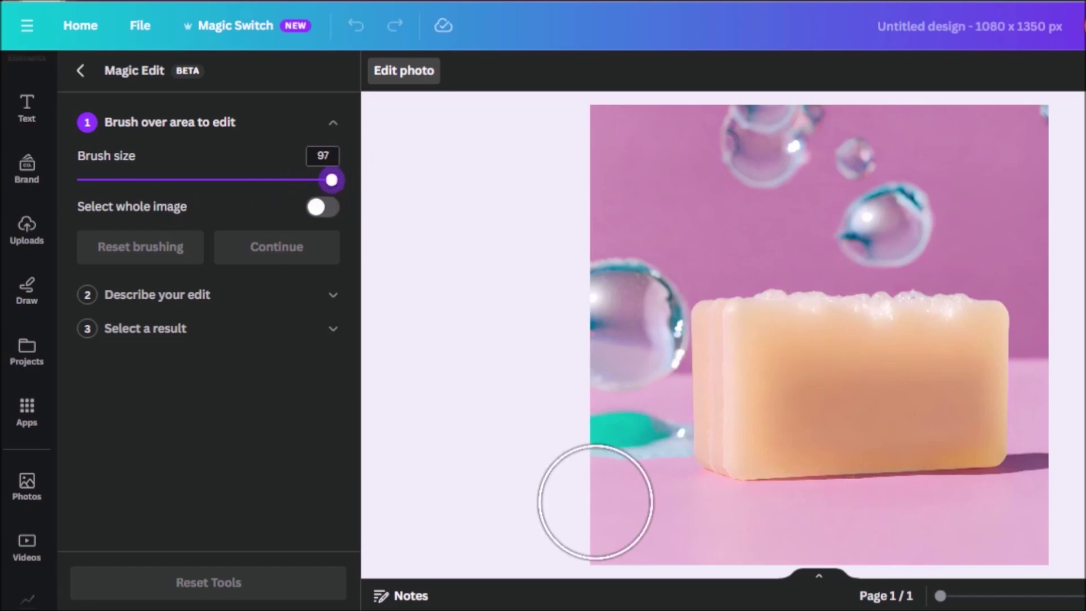
pyautogui.click(636, 530)
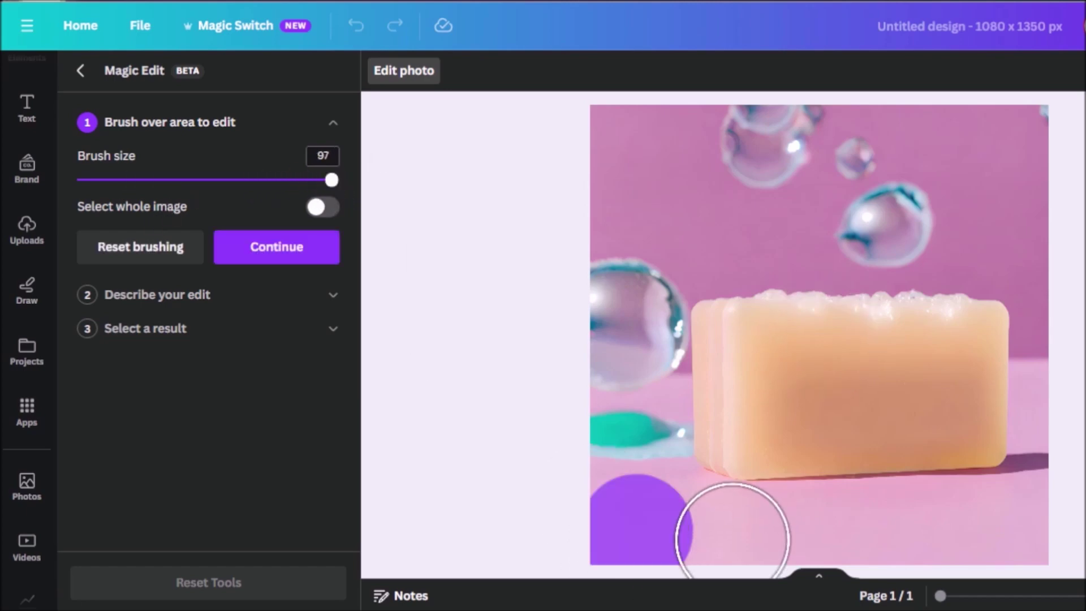
pyautogui.click(733, 532)
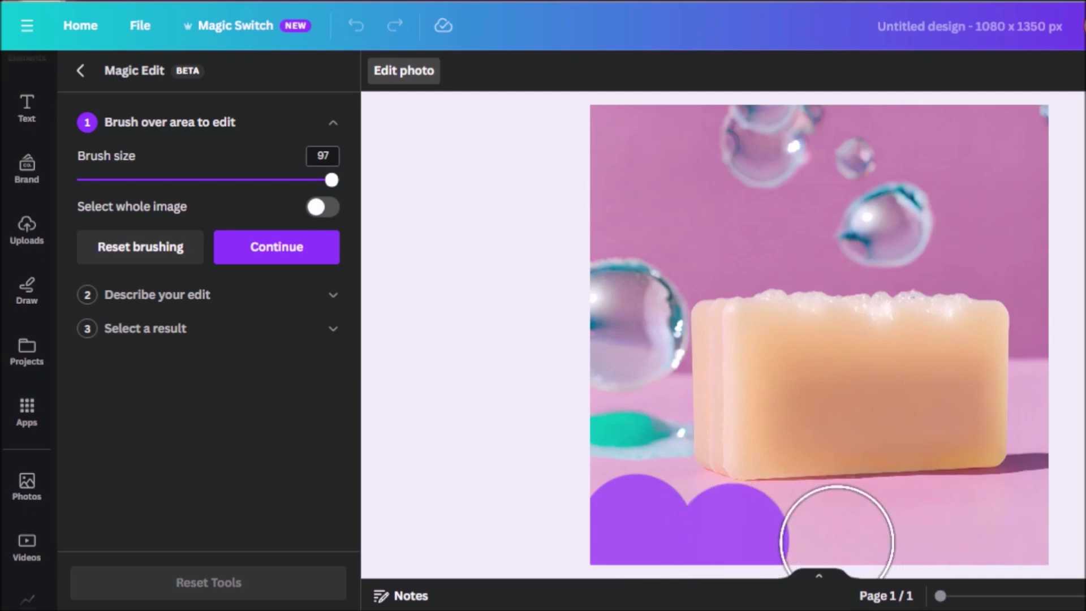
pyautogui.click(837, 542)
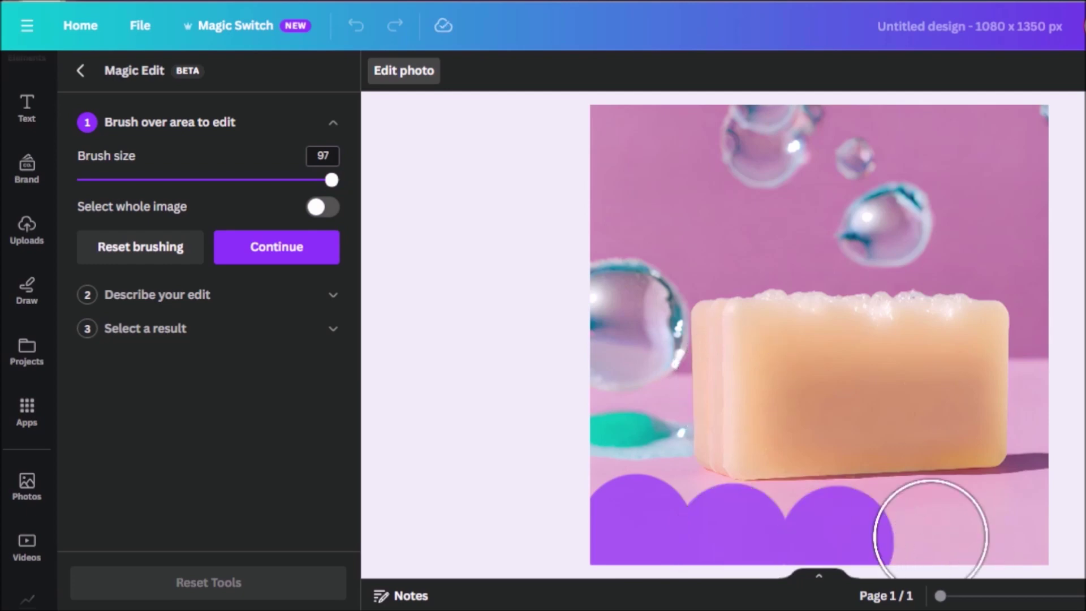
pyautogui.click(930, 537)
pyautogui.click(1028, 523)
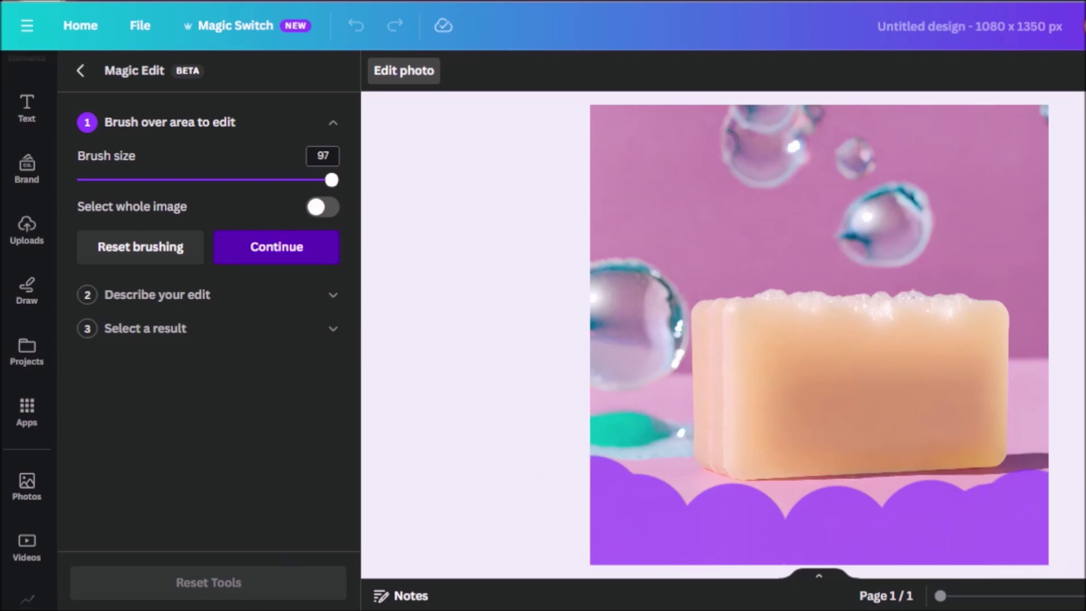
pyautogui.click(317, 237)
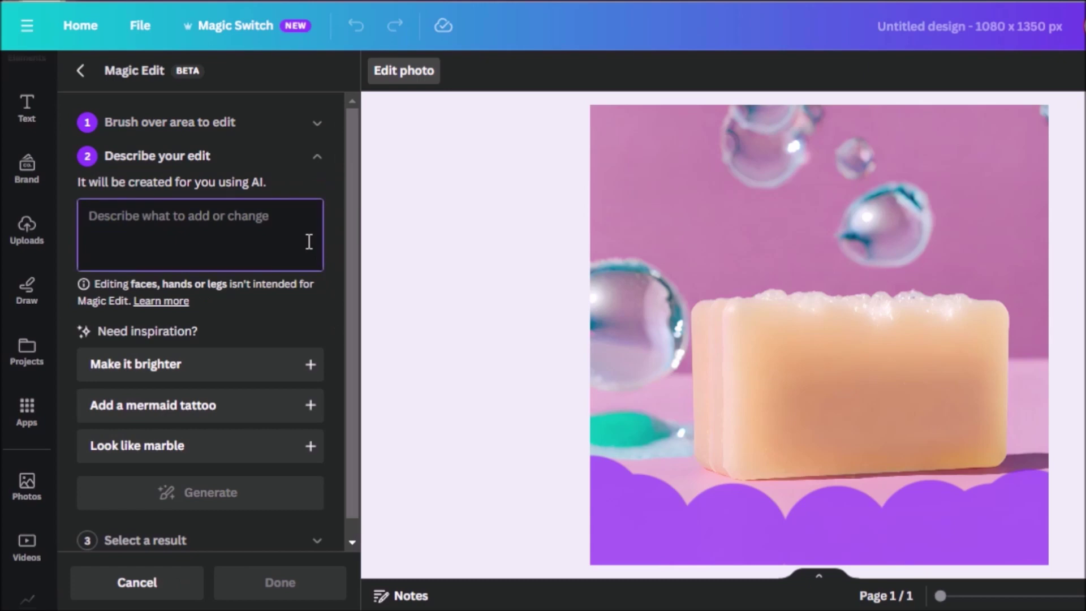
# Describe the edit as 'add flowers' and generate flowers along the painted strip
pyautogui.write('add flowers all over')
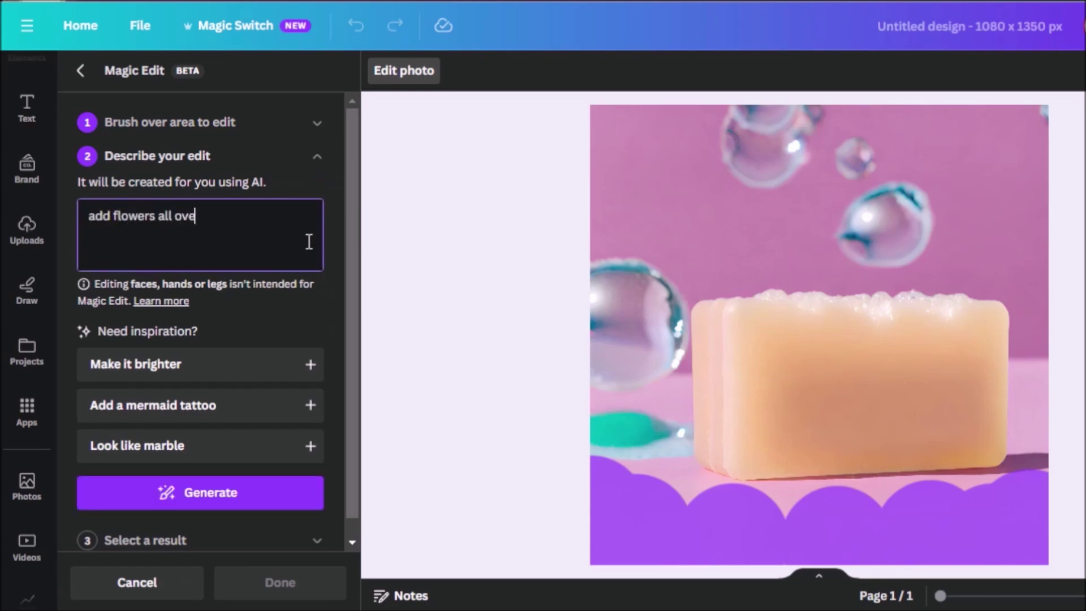
pyautogui.click(235, 506)
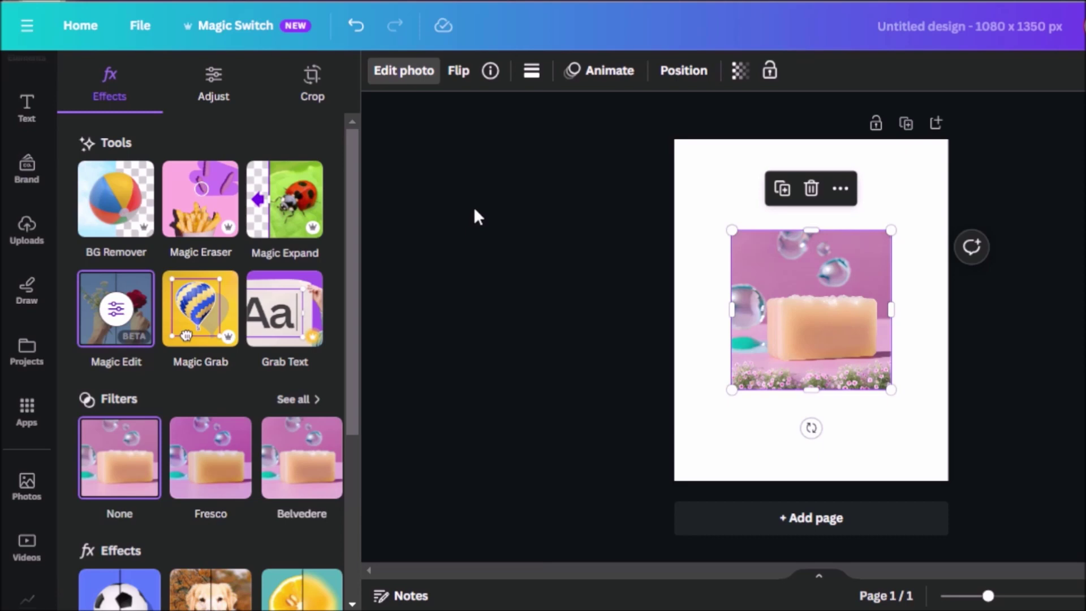
# Start a new 1200 x 400 px Canva Banner design from the home page search
pyautogui.click(97, 27)
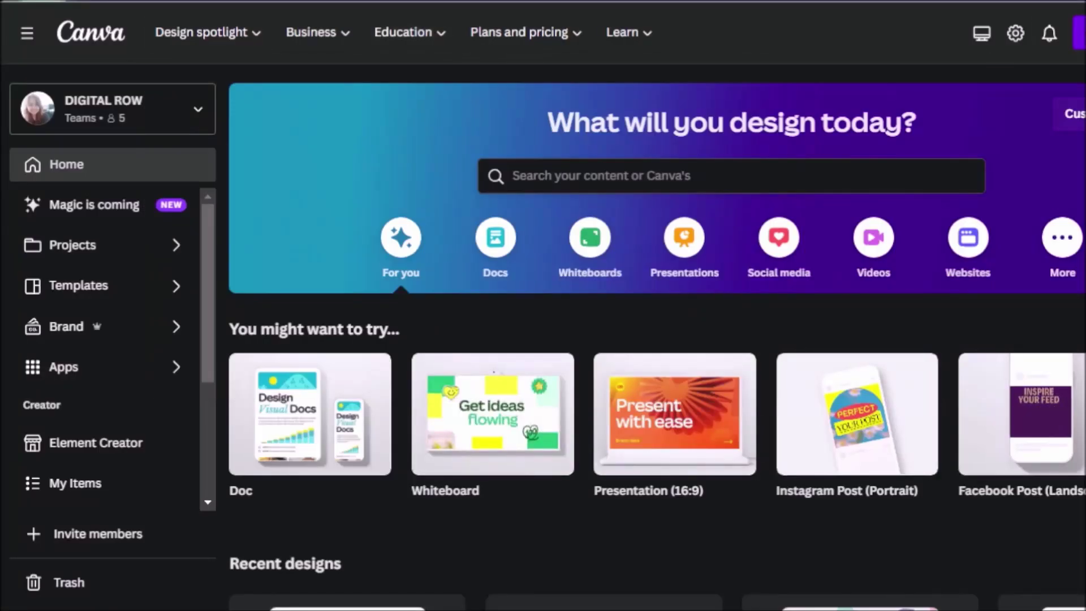
pyautogui.click(1077, 33)
pyautogui.write('ban')
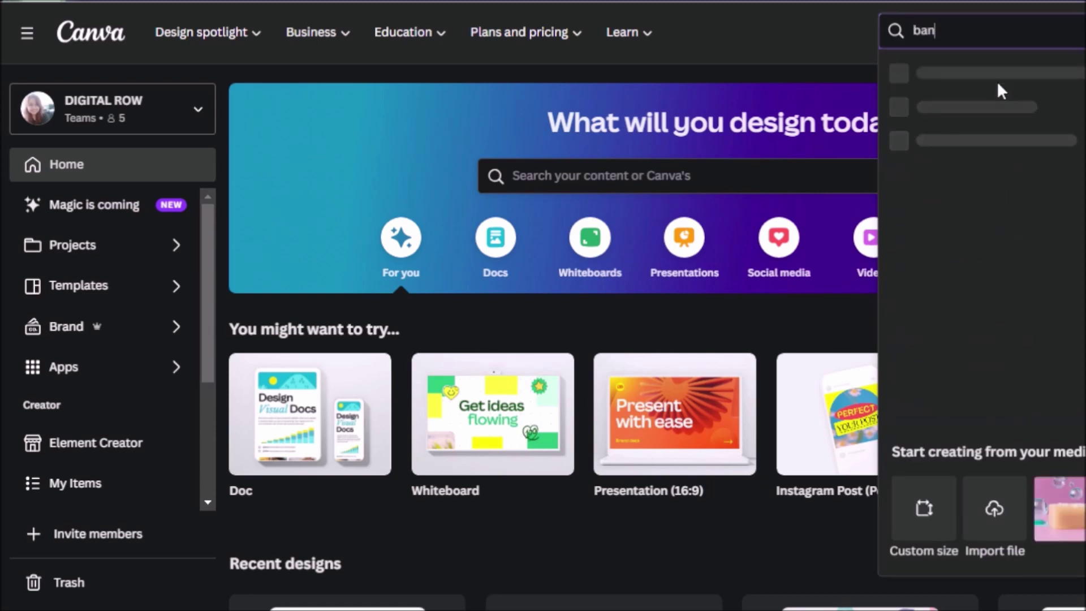
pyautogui.write('ner')
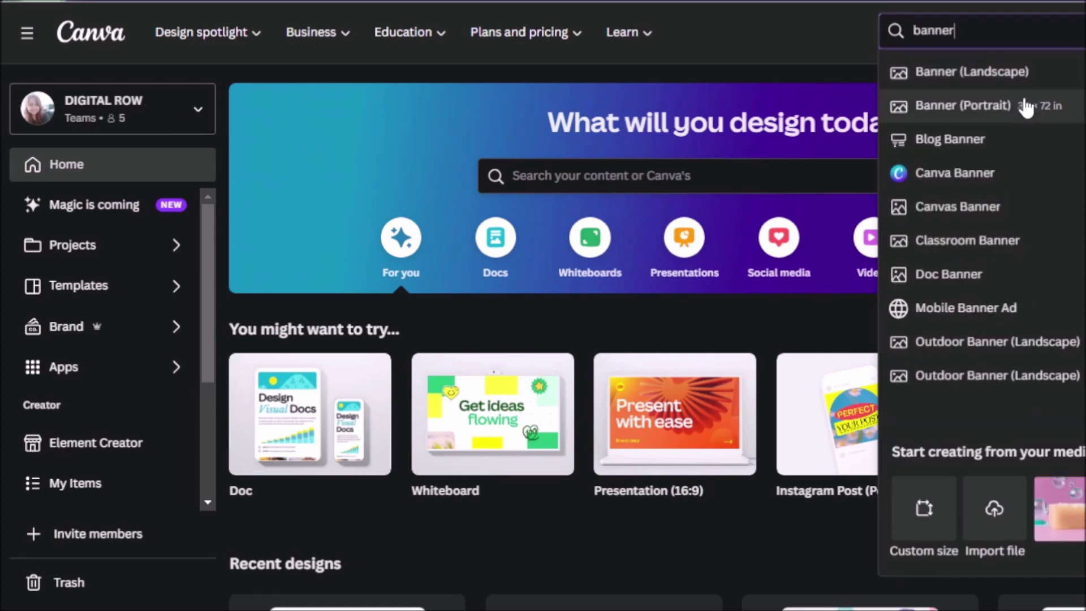
pyautogui.click(1028, 173)
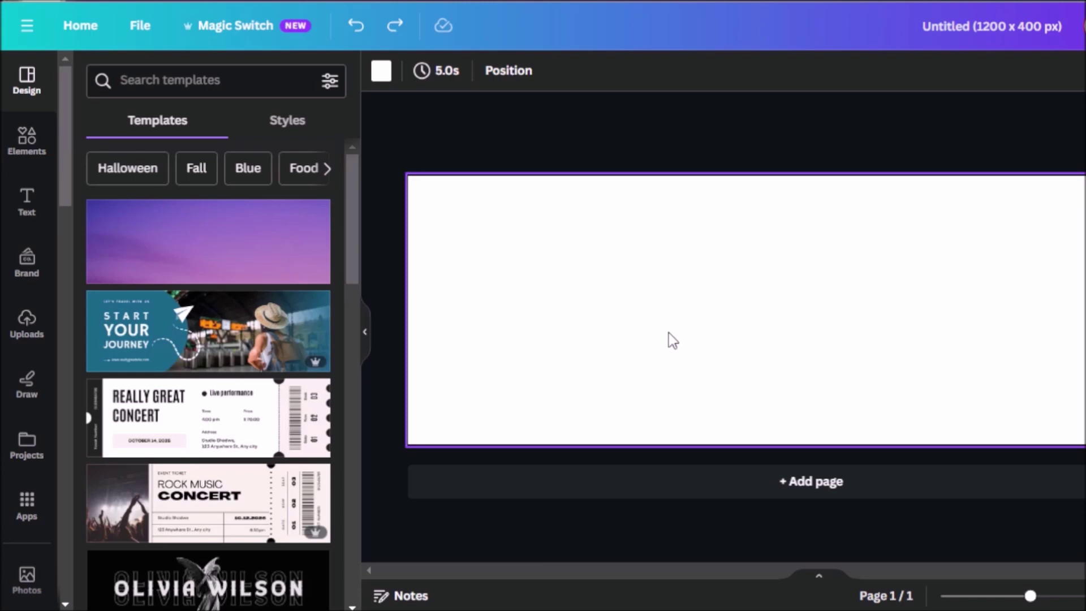
# Paste the soap photo, enlarge it and position it on the banner's right side
pyautogui.hotkey('ctrl', 'v')
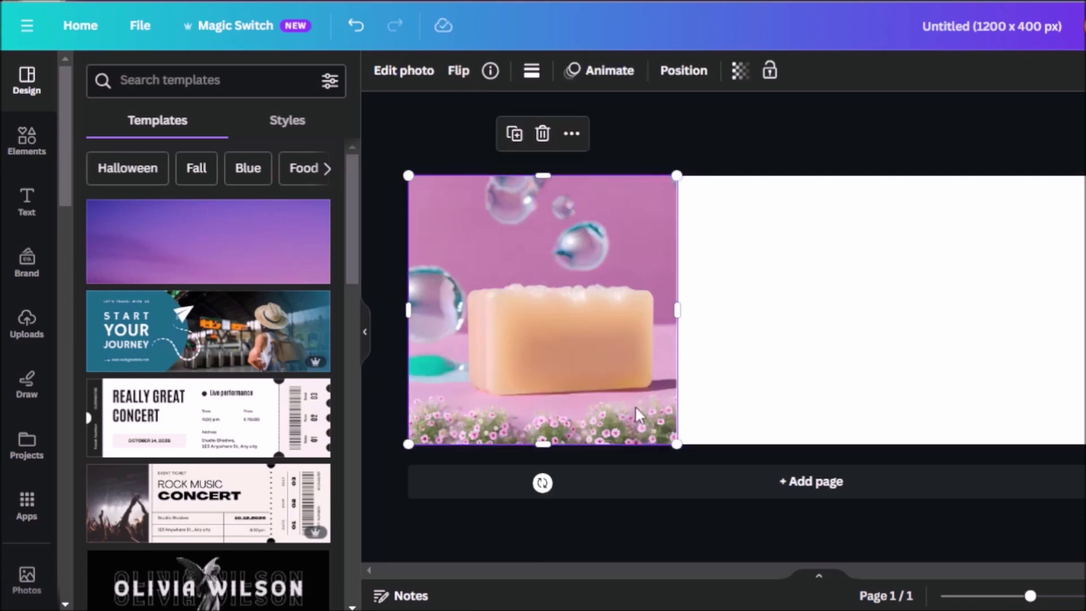
pyautogui.moveTo(560, 380); pyautogui.dragTo(874, 379)
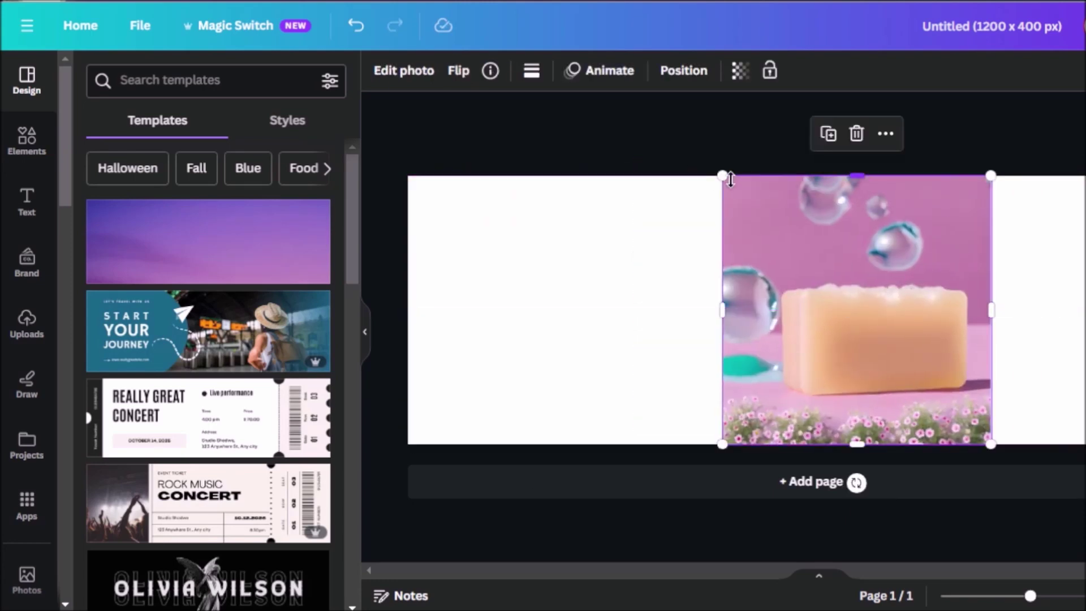
pyautogui.moveTo(723, 176); pyautogui.dragTo(607, 128)
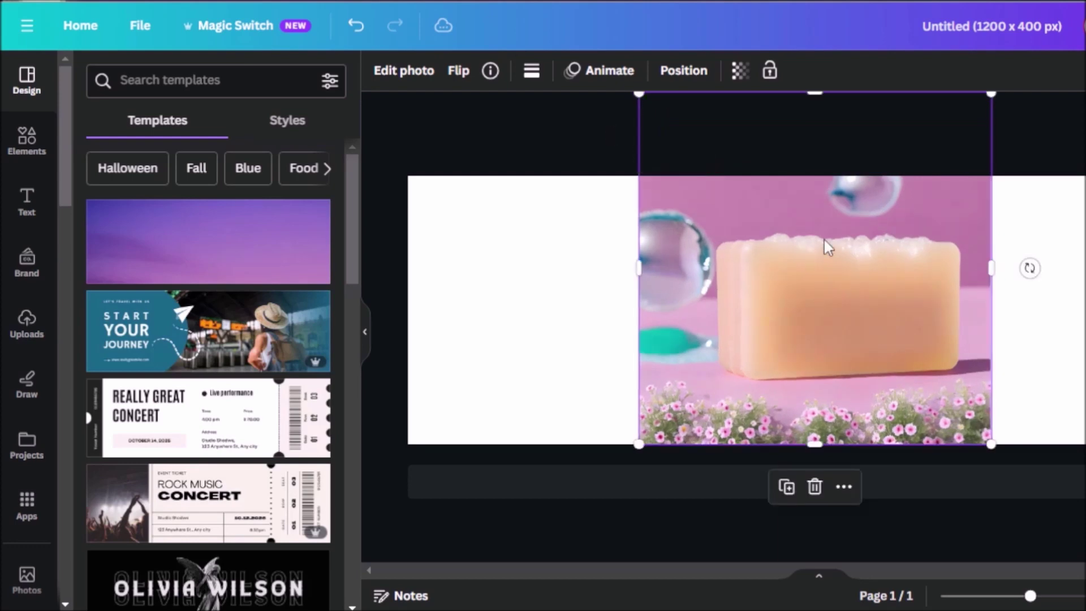
pyautogui.moveTo(824, 243); pyautogui.dragTo(875, 240)
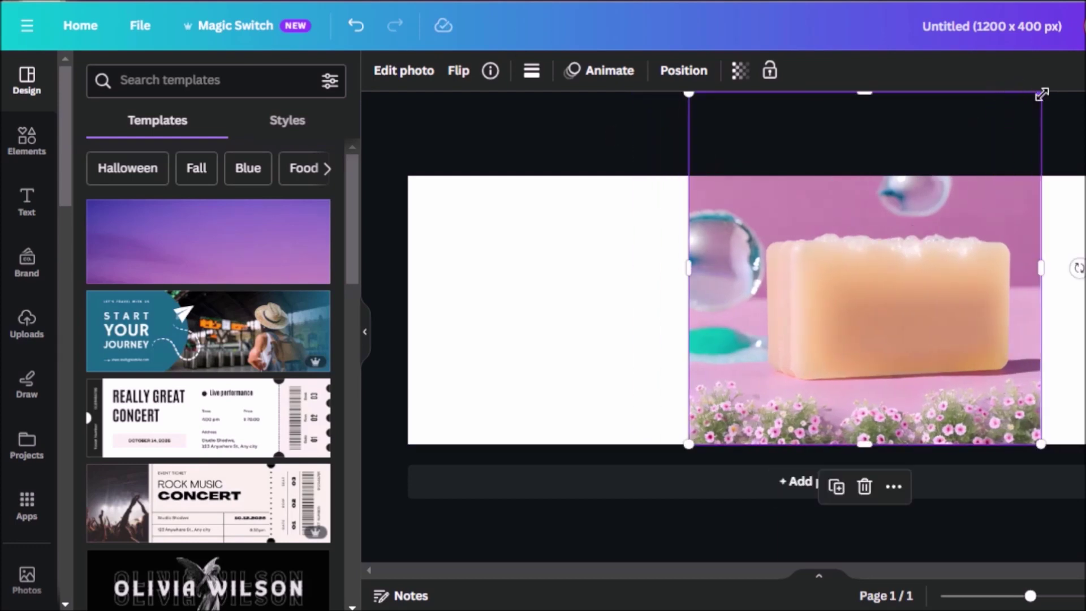
pyautogui.moveTo(1042, 93); pyautogui.dragTo(1061, 74)
pyautogui.moveTo(914, 308); pyautogui.dragTo(917, 320)
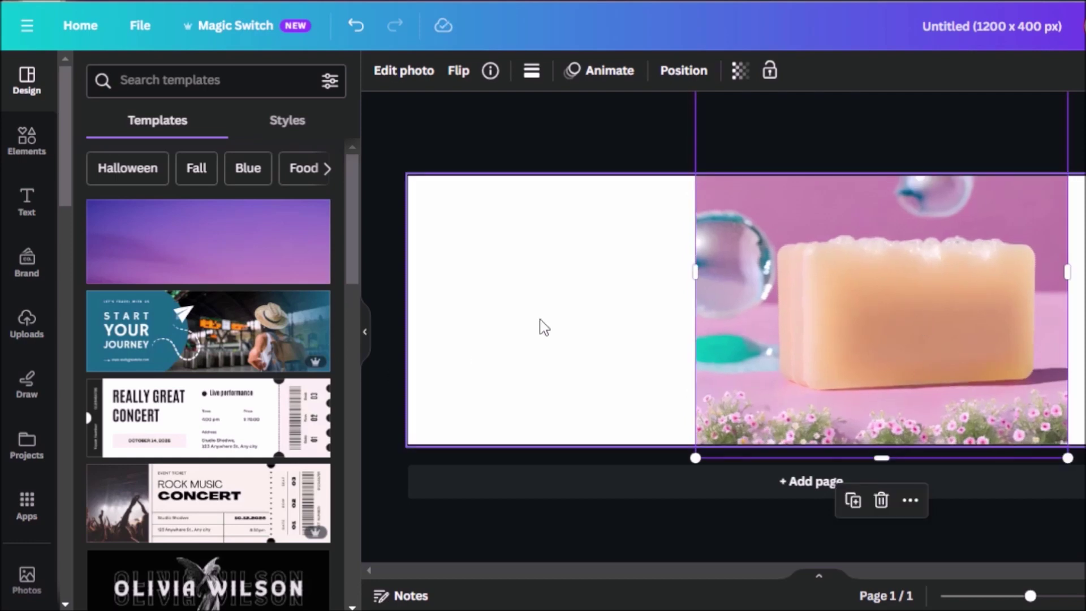
pyautogui.click(403, 71)
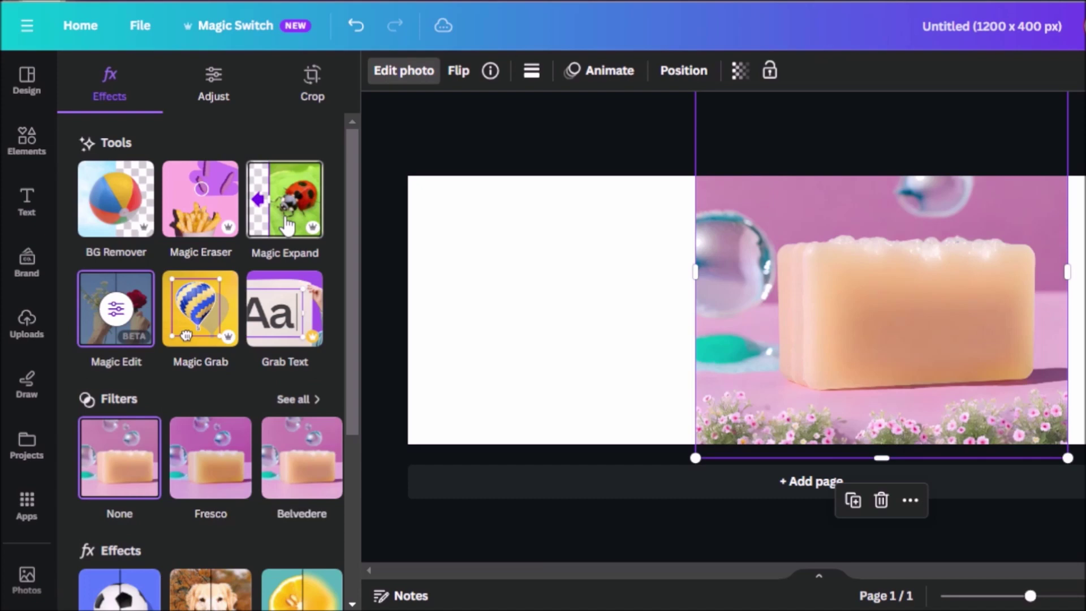
# Magic Expand the soap photo past the banner's right edge and compare the four results
pyautogui.click(294, 225)
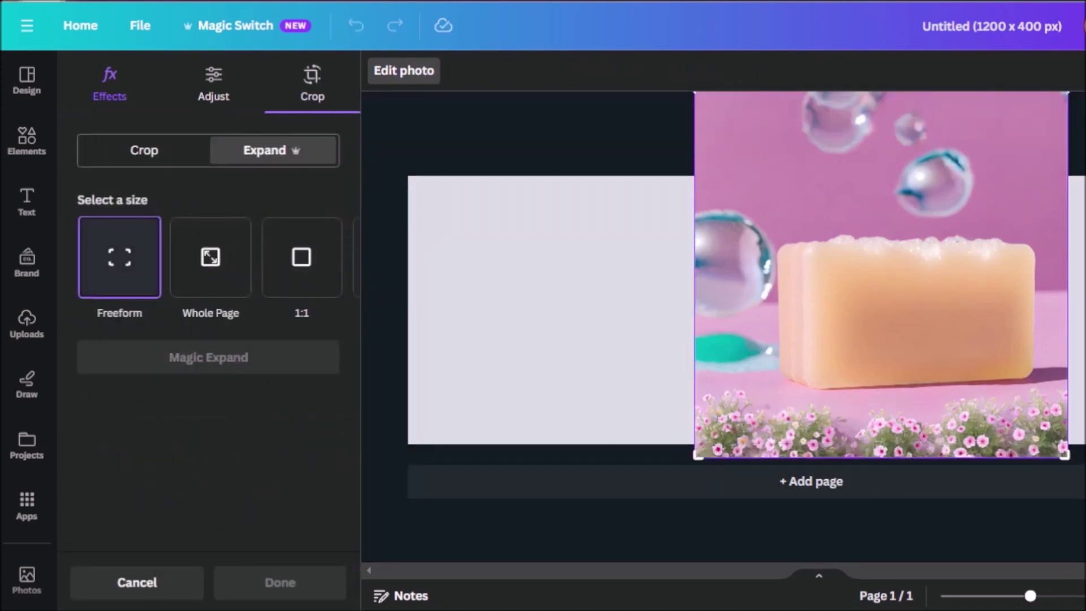
pyautogui.moveTo(1067, 454); pyautogui.dragTo(1085, 456)
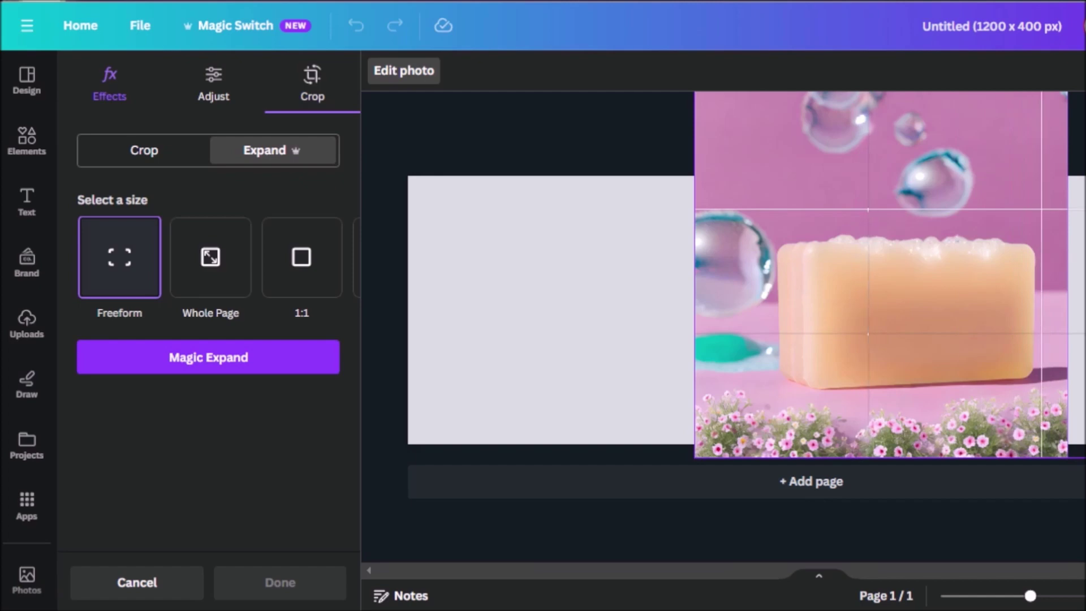
pyautogui.click(240, 370)
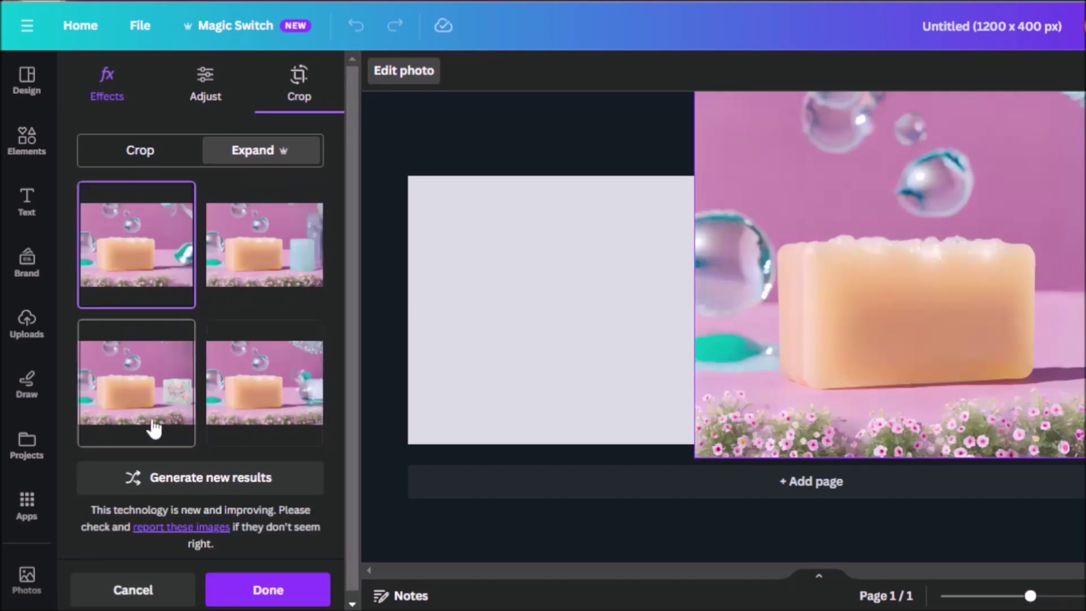
pyautogui.click(154, 428)
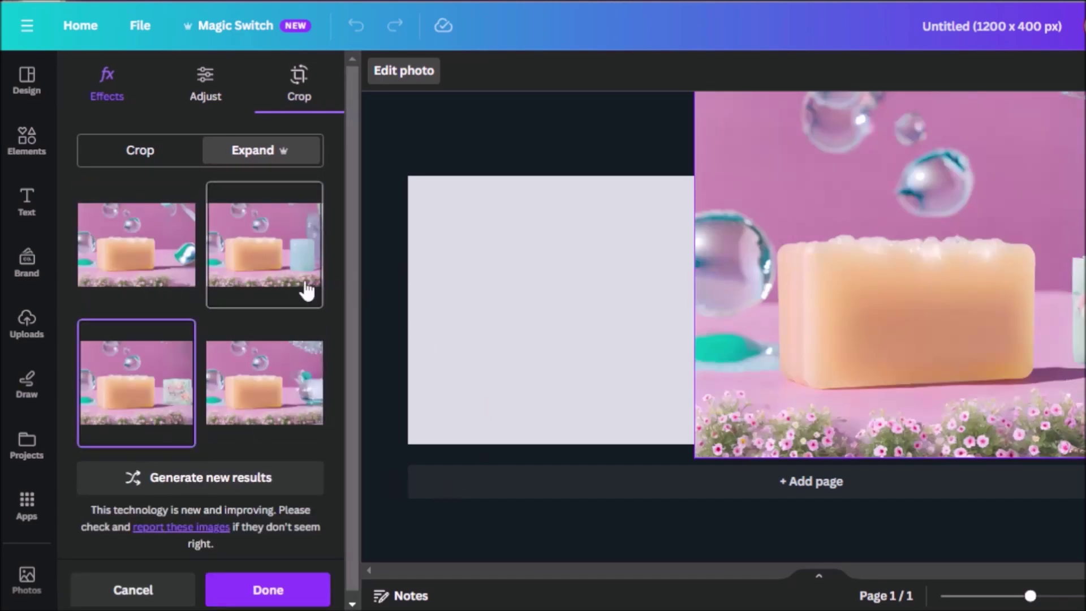
pyautogui.click(290, 293)
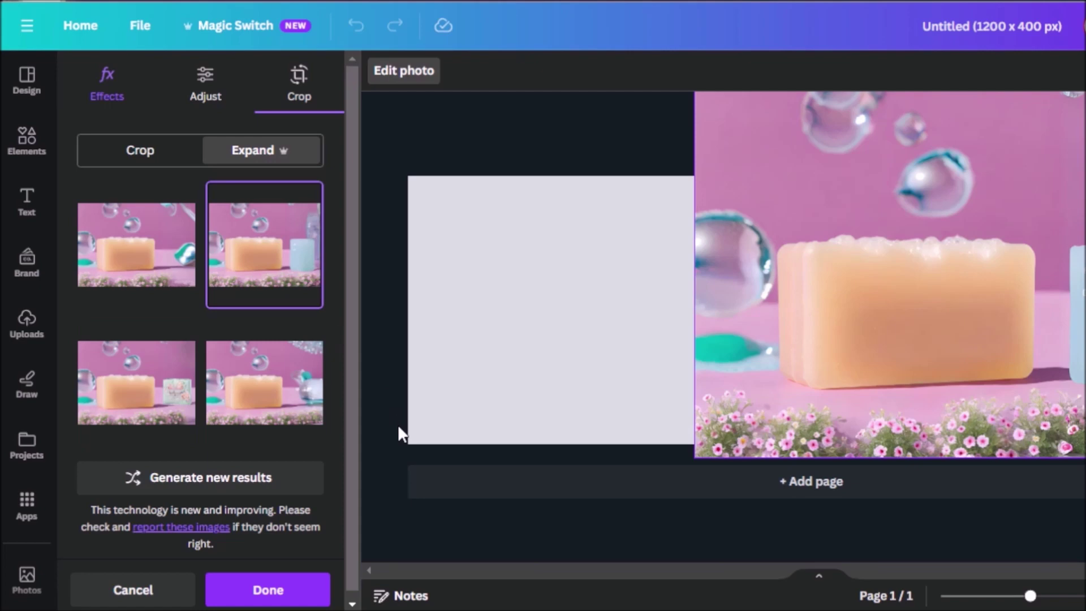
pyautogui.click(242, 419)
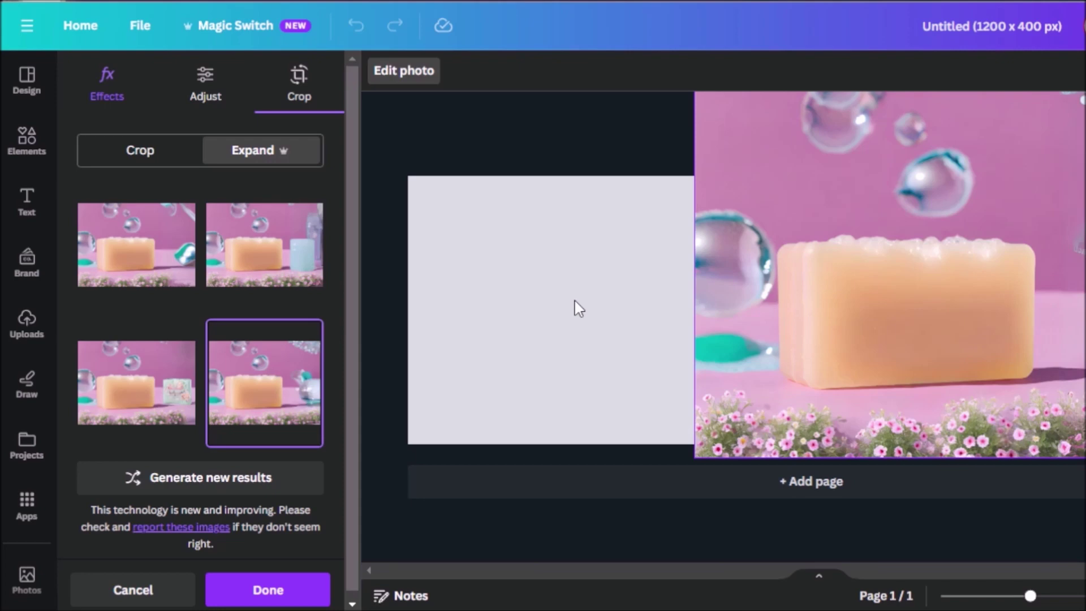
# Apply the chosen rightward expansion and reselect the soap photo
pyautogui.click(305, 583)
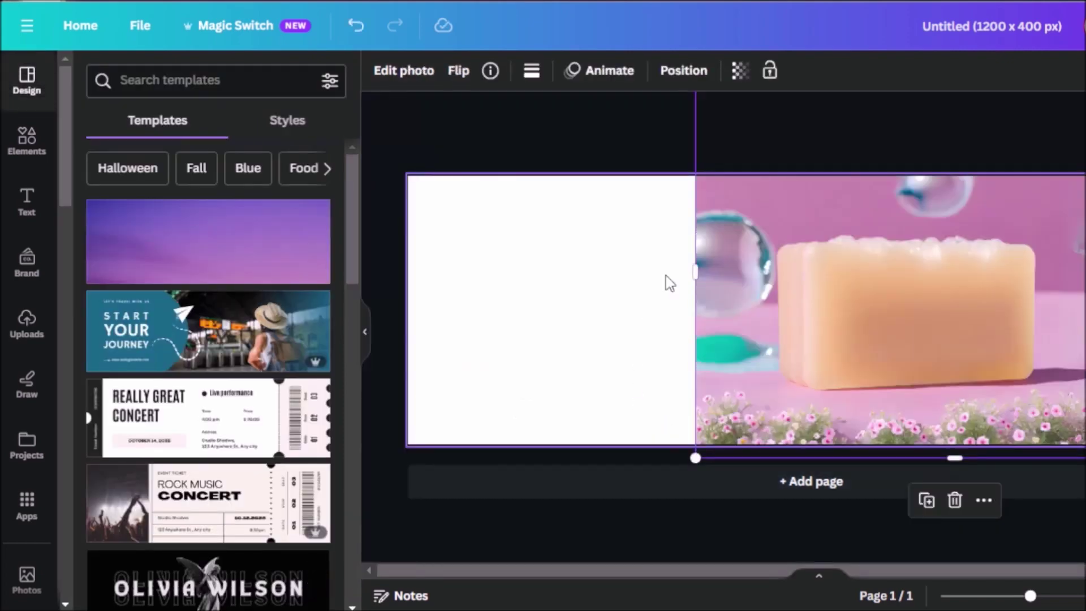
pyautogui.click(582, 305)
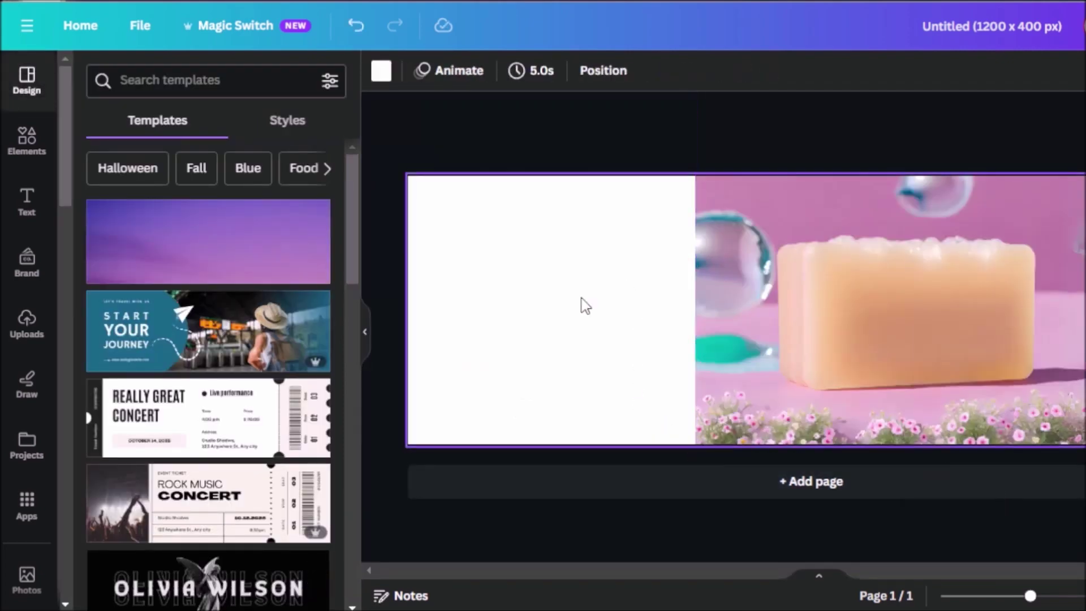
pyautogui.click(730, 294)
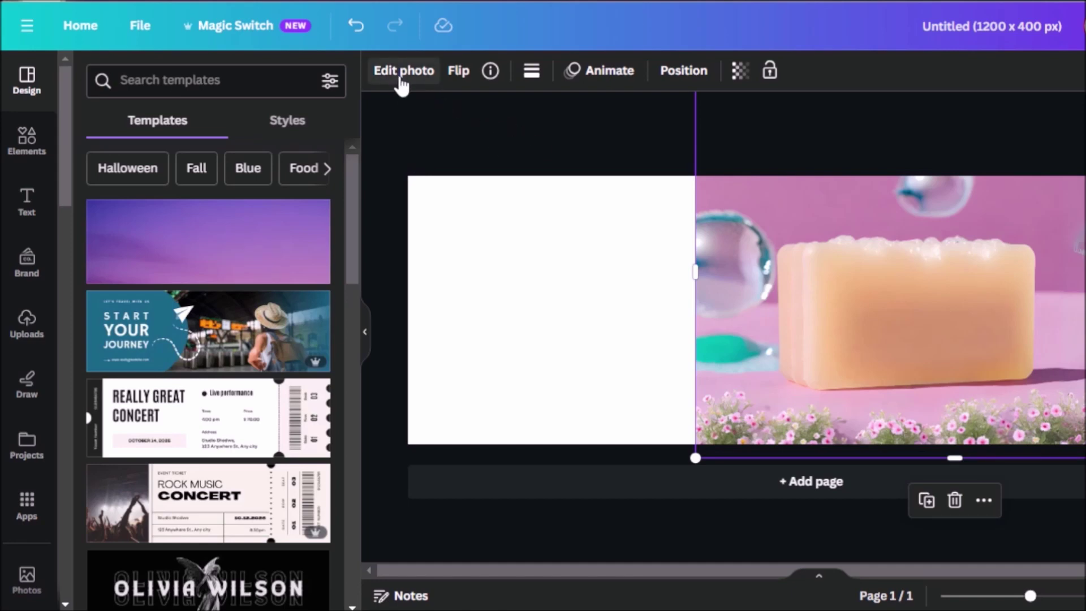
# Magic Expand the photo to the banner's left edge, applying the glass-dome result
pyautogui.click(400, 78)
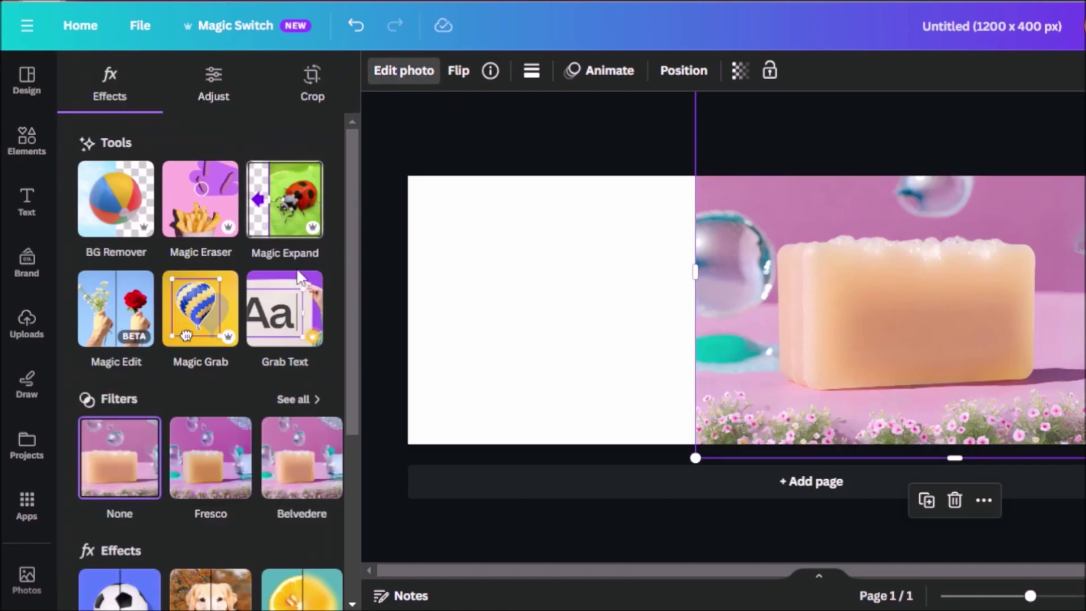
pyautogui.click(294, 231)
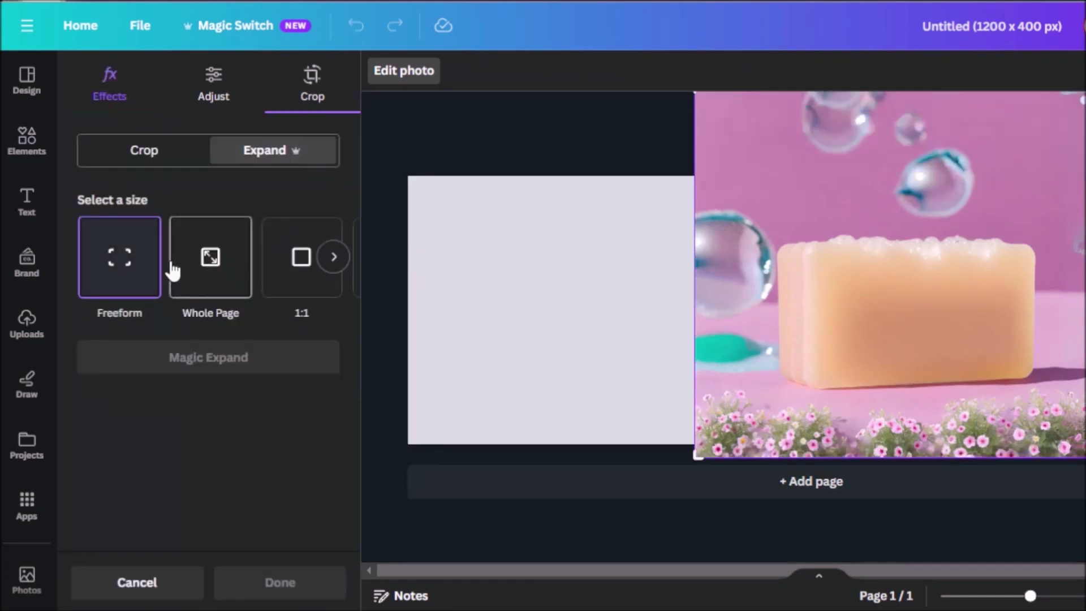
pyautogui.moveTo(696, 456); pyautogui.dragTo(408, 442)
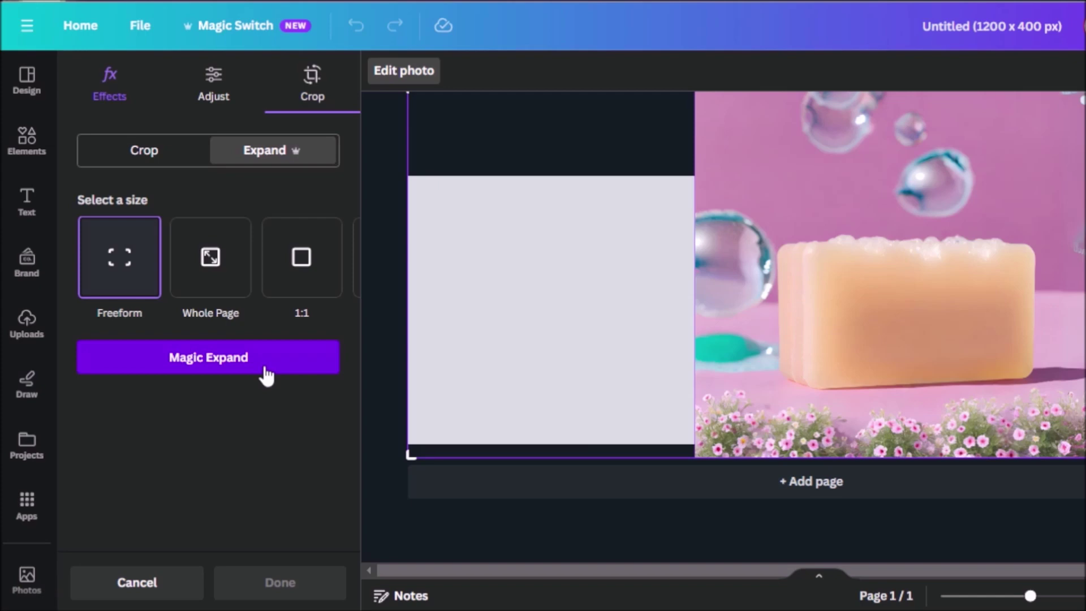
pyautogui.click(266, 371)
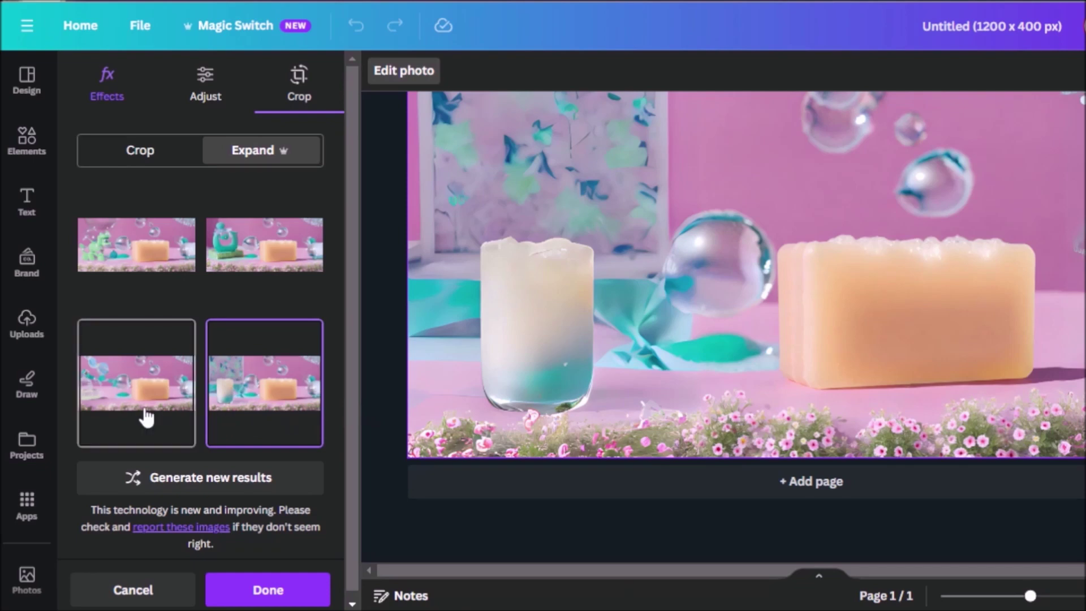
pyautogui.click(146, 418)
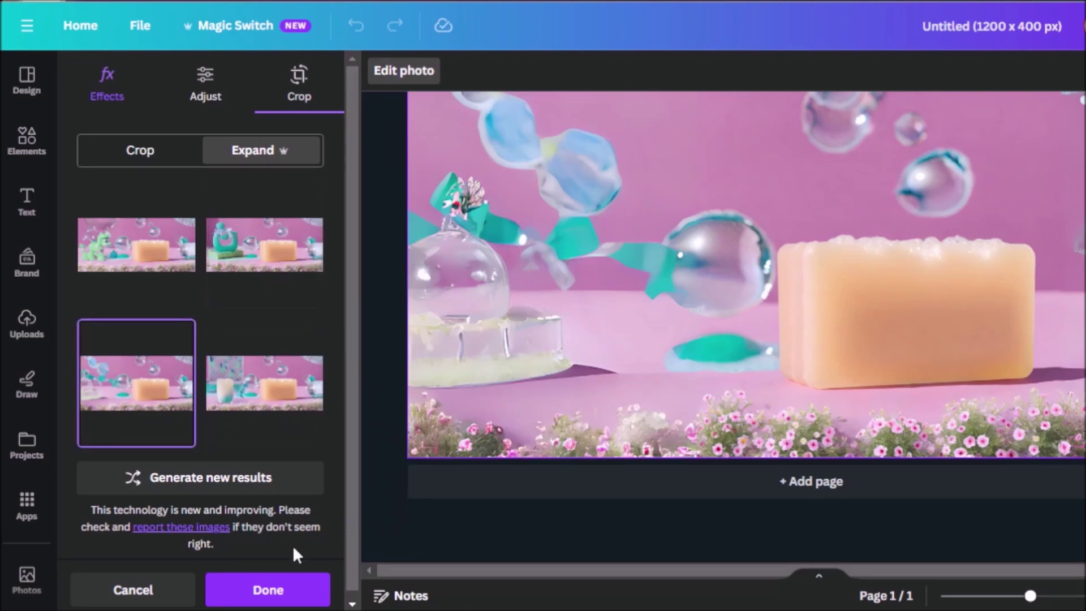
pyautogui.click(263, 590)
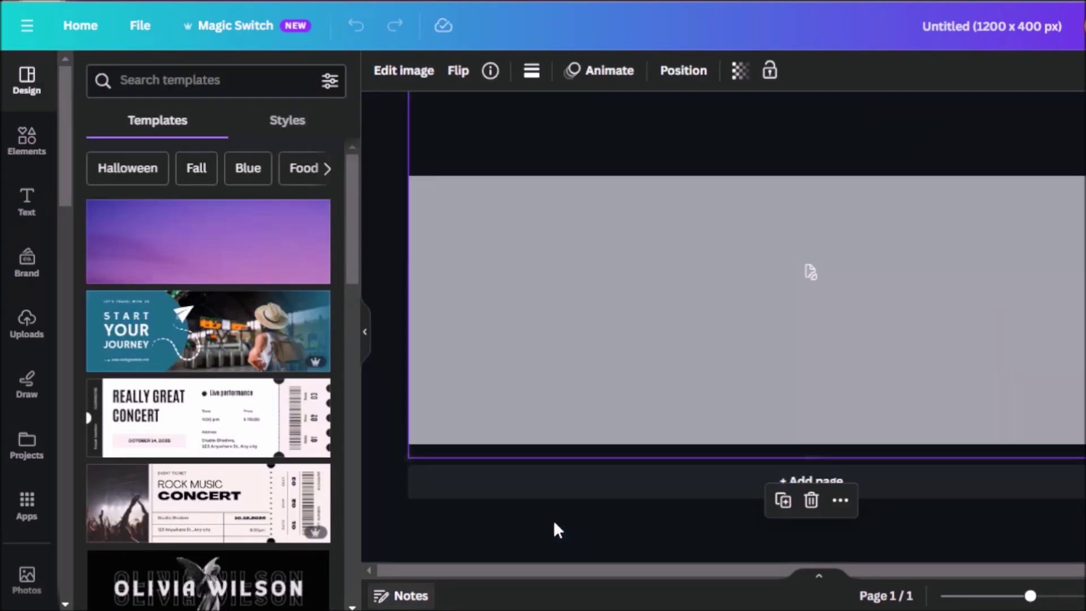
# Erase the glass dome, teal ribbons and left bubbles with Magic Eraser at brush size 100
pyautogui.press('Escape')
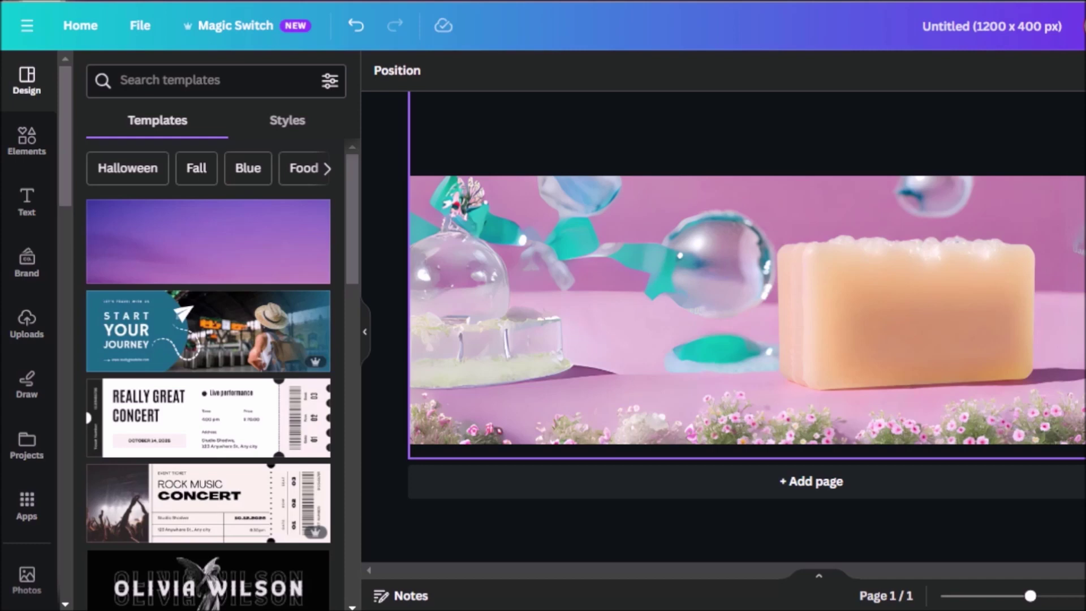
pyautogui.click(437, 243)
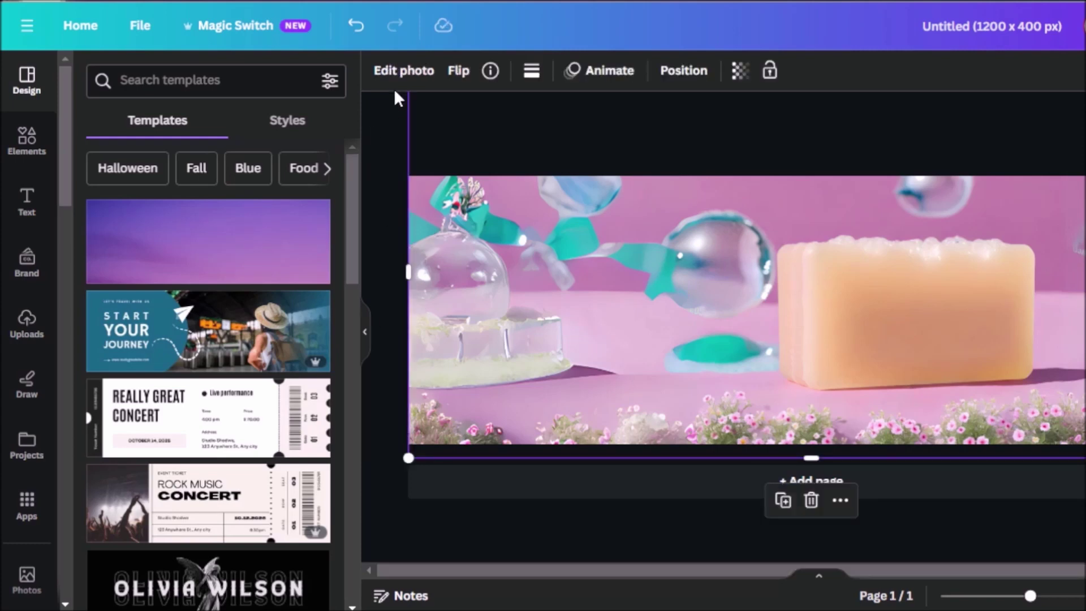
pyautogui.click(389, 69)
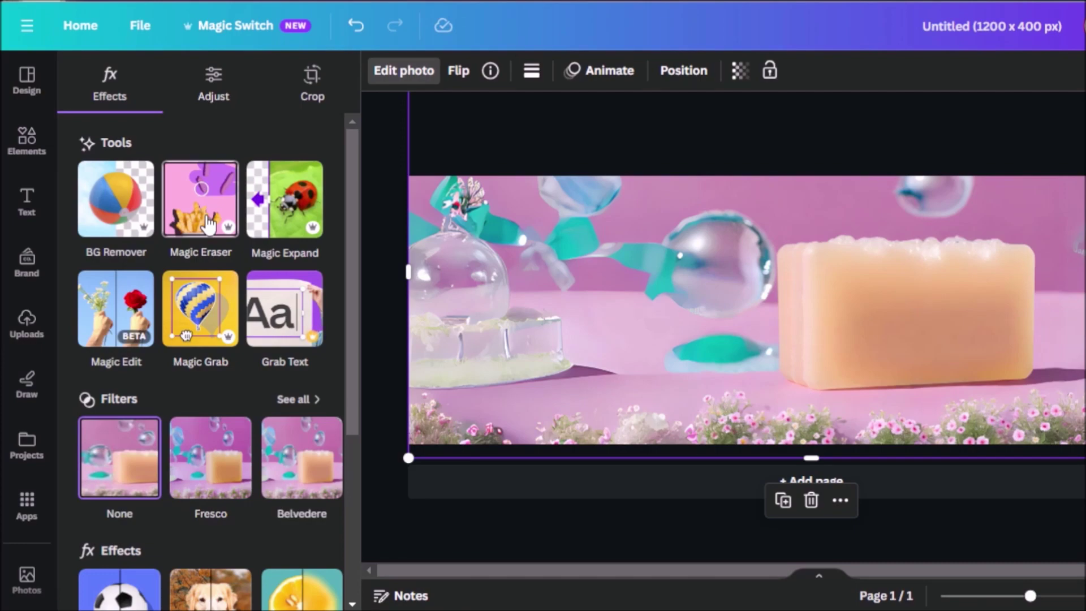
pyautogui.click(209, 223)
pyautogui.moveTo(262, 151); pyautogui.dragTo(364, 158)
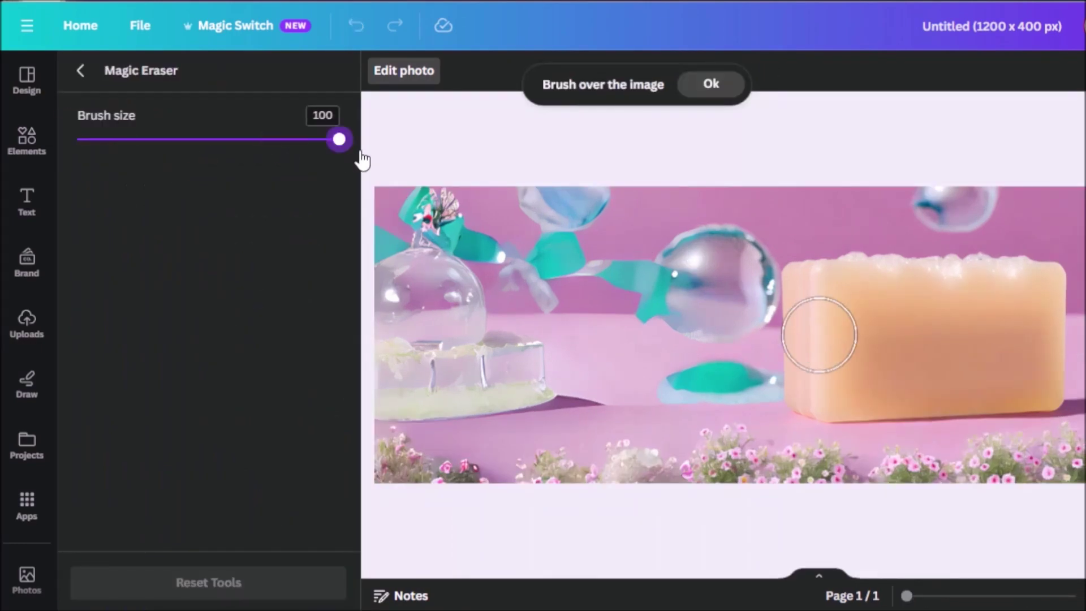
pyautogui.moveTo(396, 203)
pyautogui.mouseDown()
pyautogui.moveTo(422, 337)
pyautogui.moveTo(369, 366)
pyautogui.moveTo(465, 225)
pyautogui.moveTo(489, 308)
pyautogui.moveTo(456, 223)
pyautogui.moveTo(523, 329)
pyautogui.moveTo(479, 404)
pyautogui.moveTo(455, 357)
pyautogui.moveTo(395, 396)
pyautogui.moveTo(479, 257)
pyautogui.moveTo(597, 219)
pyautogui.moveTo(456, 230)
pyautogui.moveTo(522, 183)
pyautogui.moveTo(510, 291)
pyautogui.moveTo(555, 307)
pyautogui.moveTo(633, 294)
pyautogui.mouseUp()
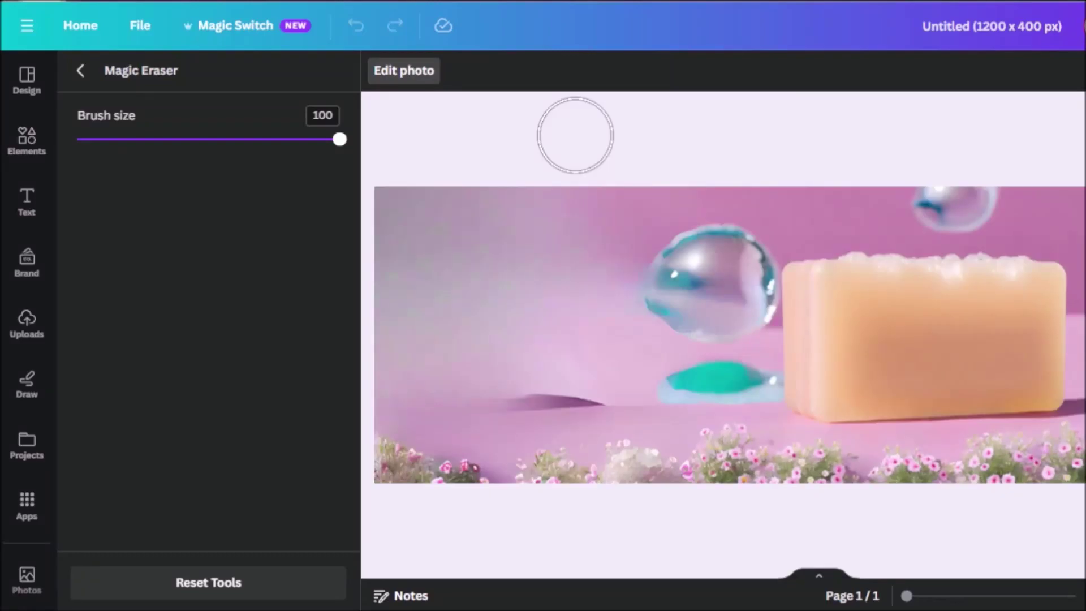
pyautogui.click(81, 71)
pyautogui.click(596, 221)
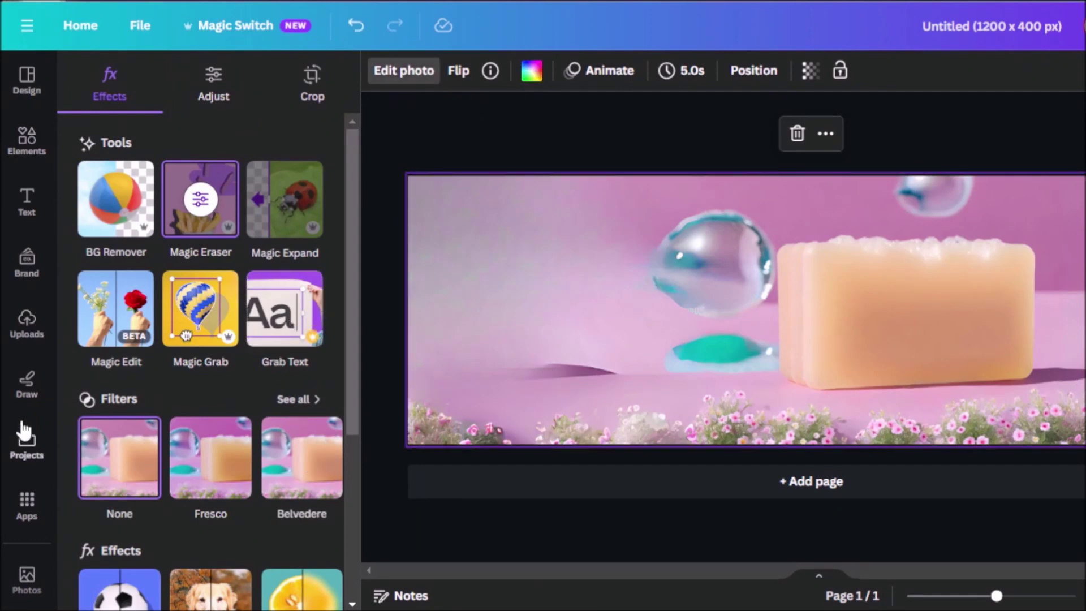
# Add the Feelin' Cute text combo and retype its top line as BLACK FRIDAY
pyautogui.scroll(-2, 33, 505)
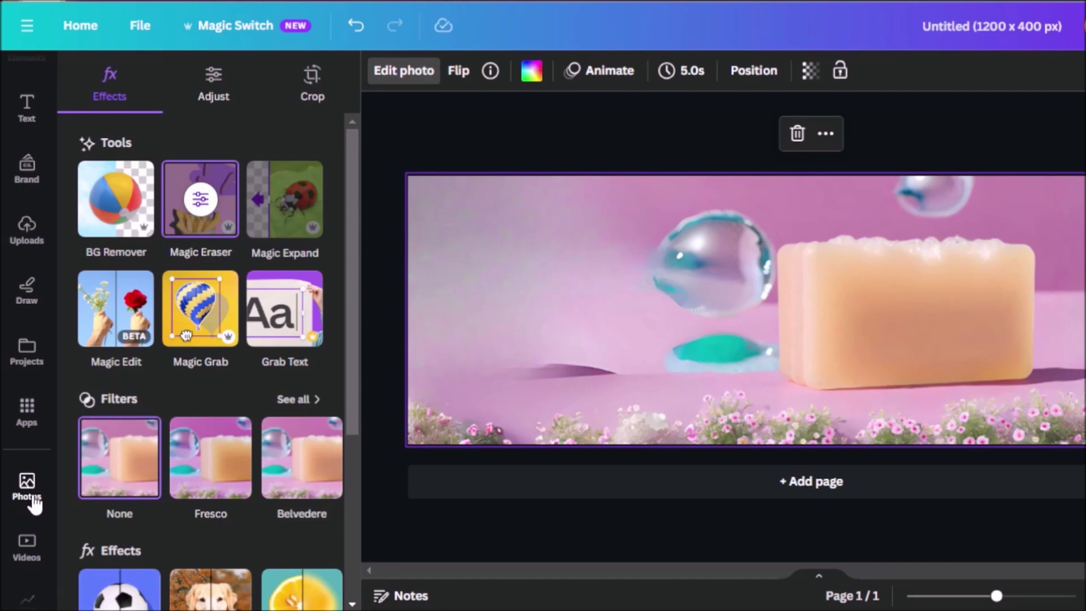
pyautogui.click(26, 107)
pyautogui.scroll(-3, 305, 232)
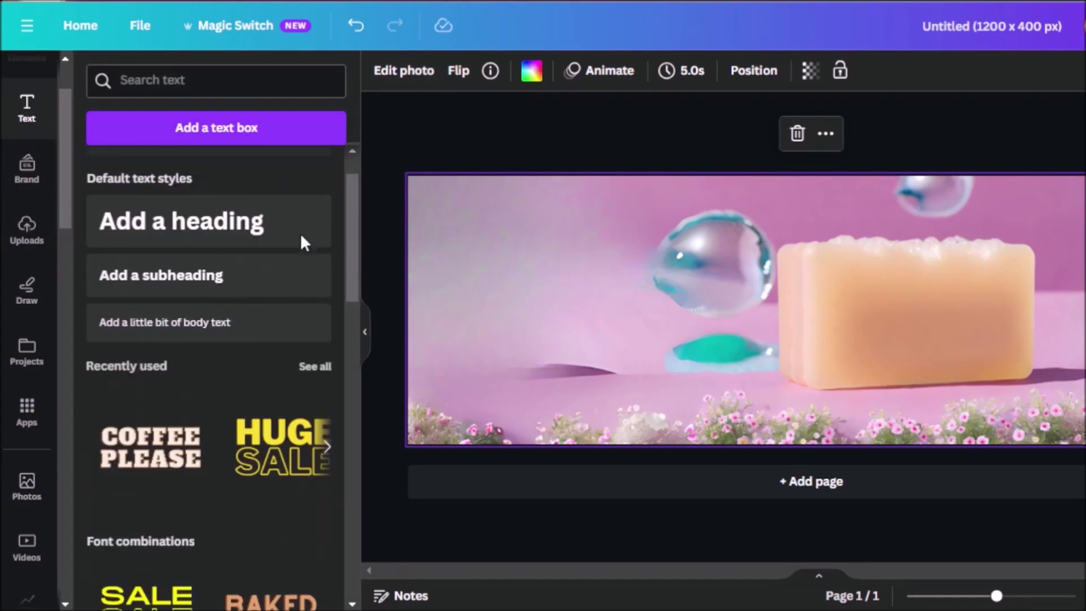
pyautogui.scroll(-5, 303, 238)
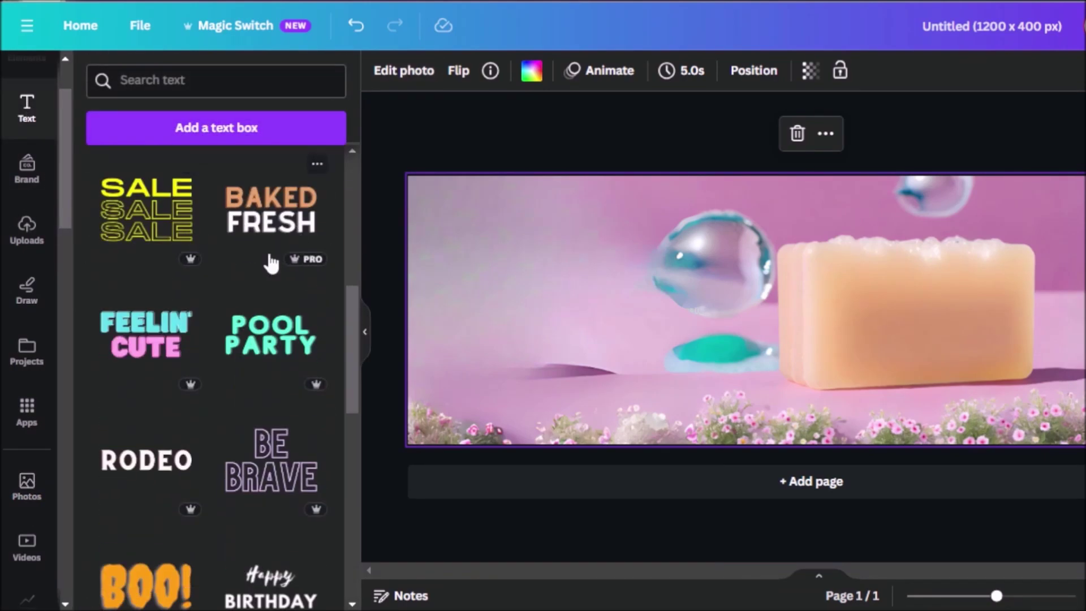
pyautogui.scroll(-2, 96, 246)
pyautogui.click(145, 243)
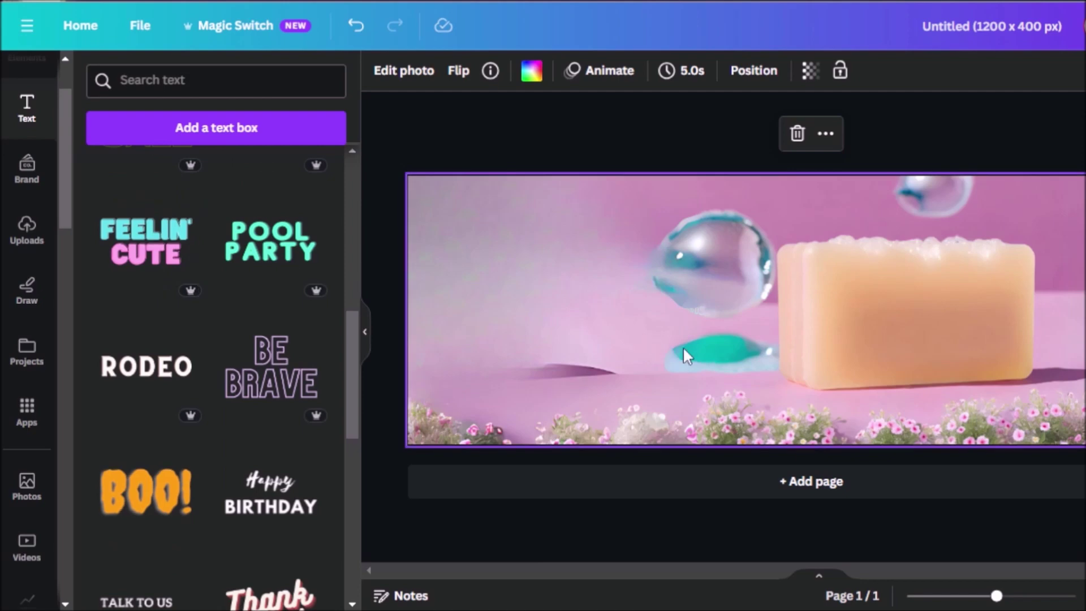
pyautogui.click(907, 303)
pyautogui.click(907, 303)
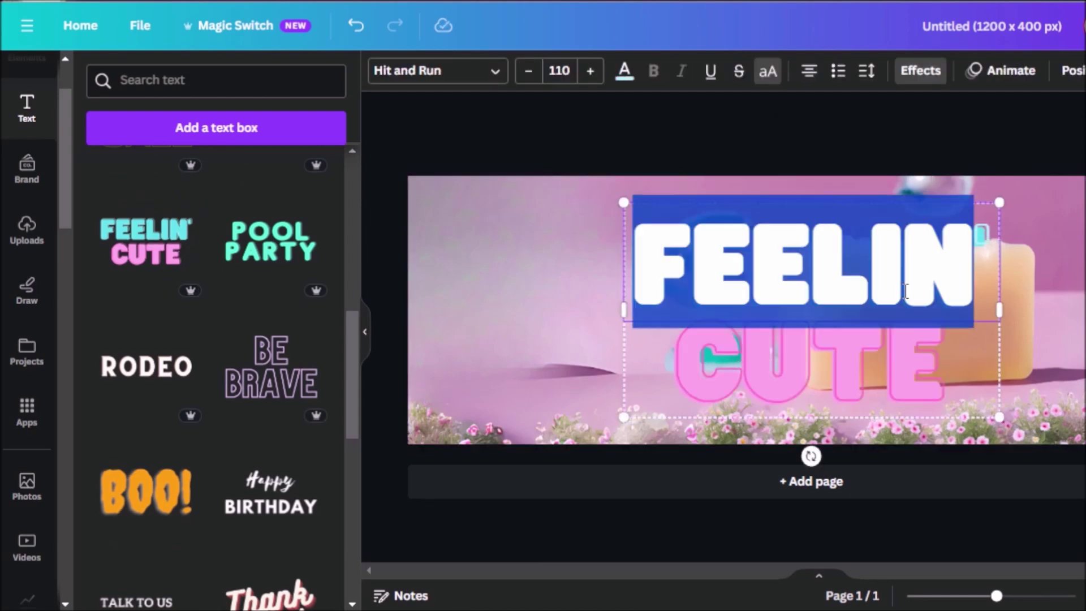
pyautogui.write('BLA')
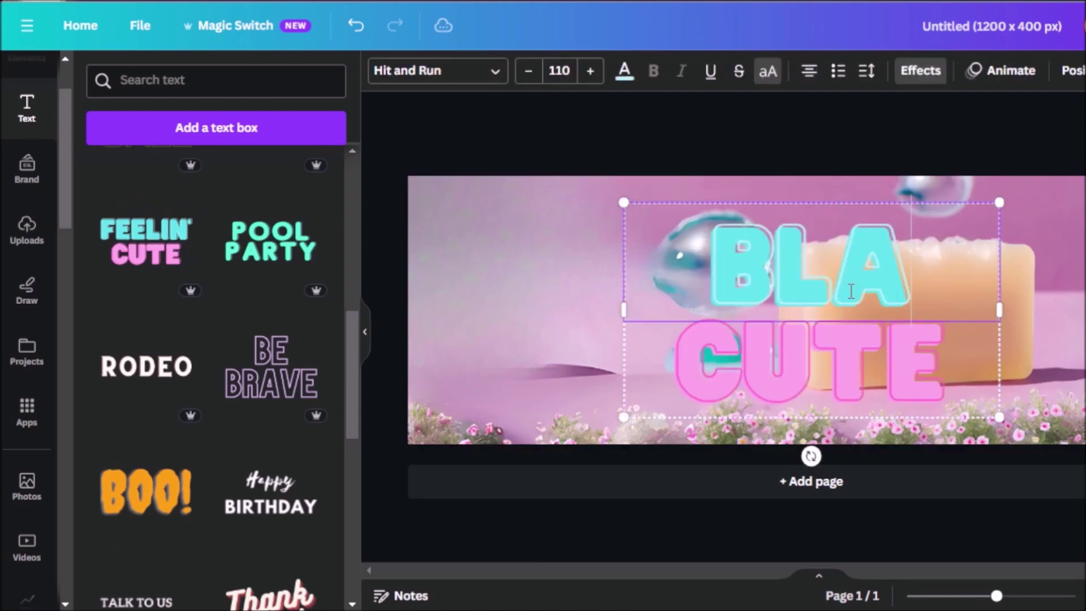
pyautogui.write('CK FRIDAY')
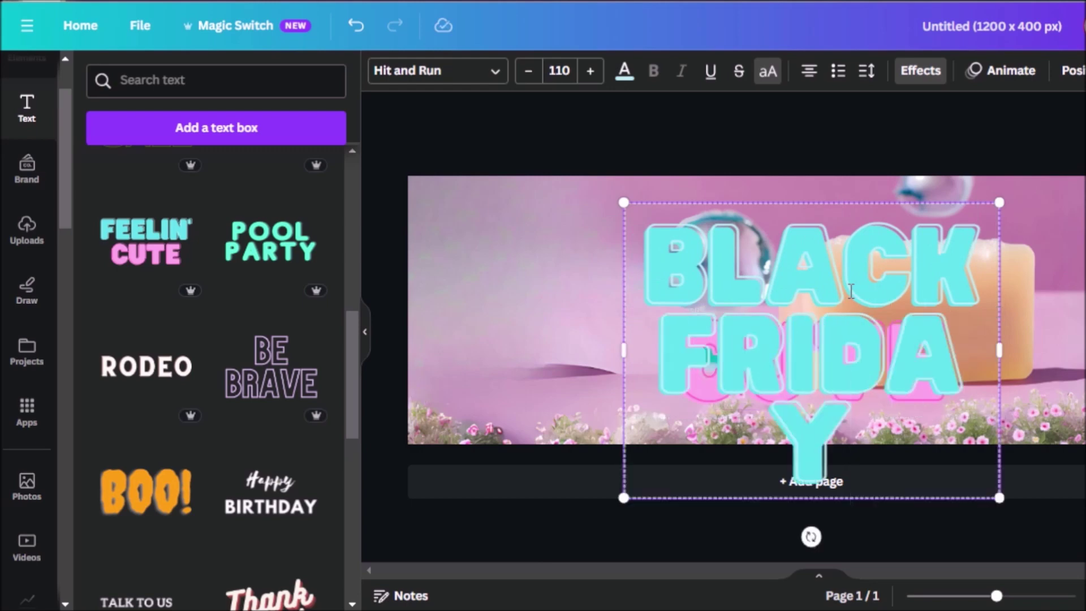
# Widen and resize the BLACK FRIDAY and SALE text and place it on the banner's left
pyautogui.moveTo(999, 350); pyautogui.dragTo(1083, 351)
pyautogui.moveTo(891, 306); pyautogui.dragTo(783, 306)
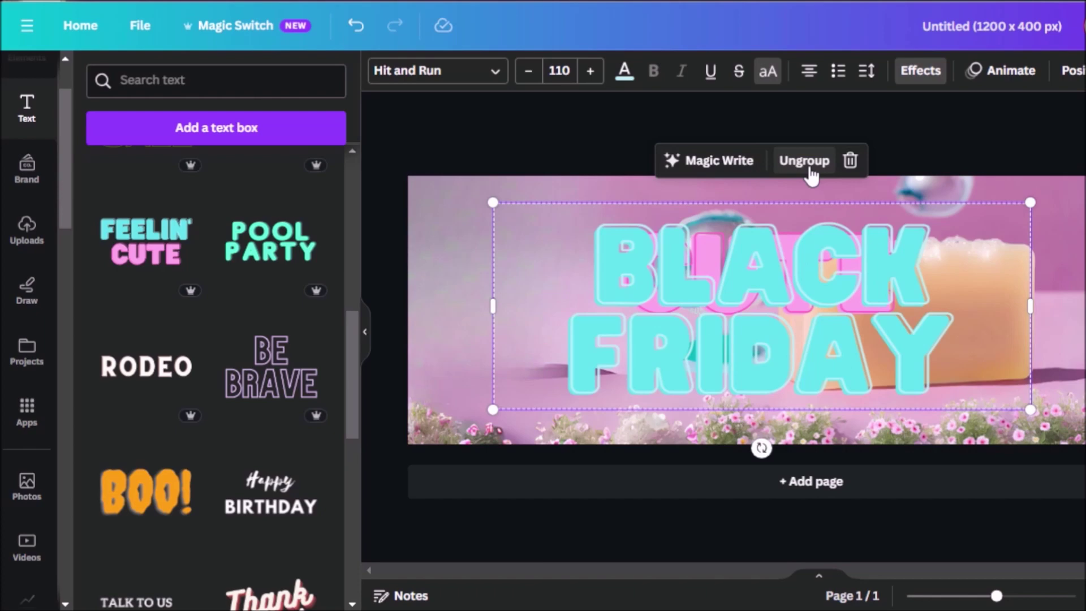
pyautogui.moveTo(852, 343); pyautogui.dragTo(739, 303)
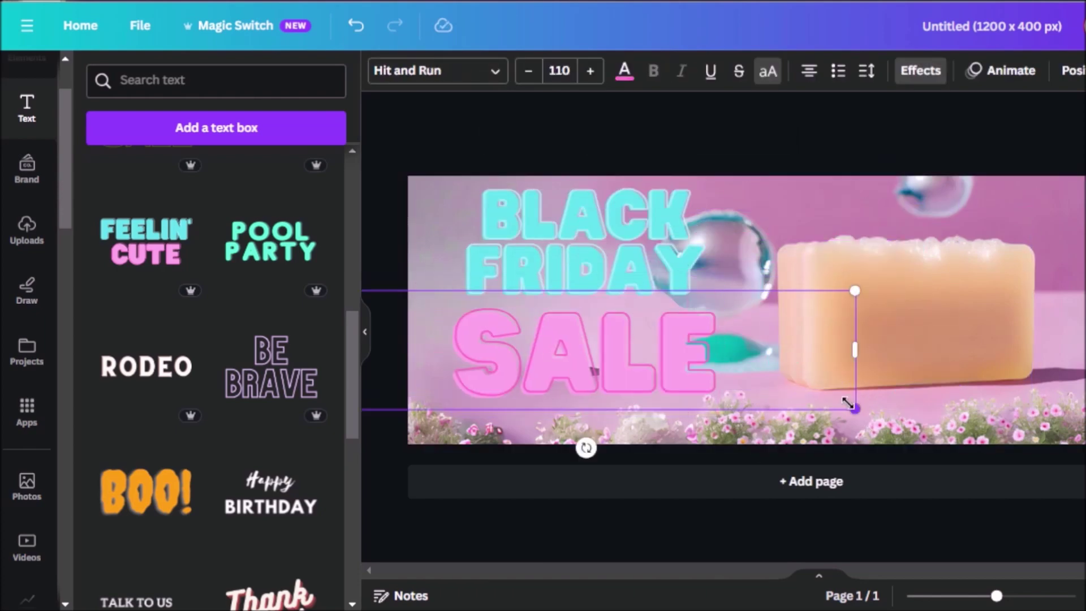
pyautogui.moveTo(853, 400); pyautogui.dragTo(722, 400)
pyautogui.keyDown('shift'); pyautogui.click(648, 356); pyautogui.keyUp('shift')
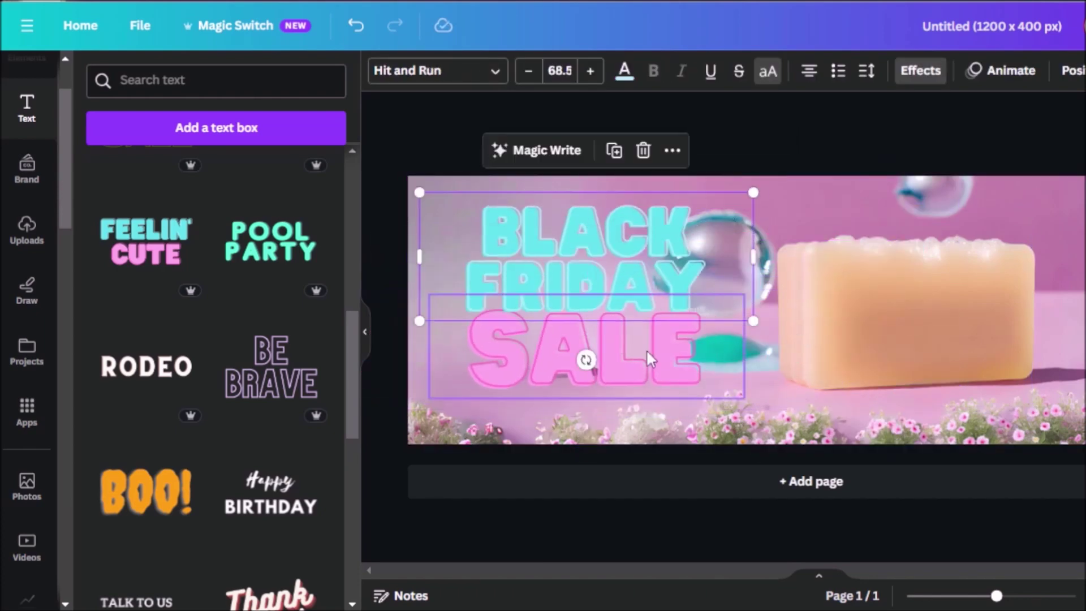
pyautogui.moveTo(647, 356); pyautogui.dragTo(652, 283)
# Download the whole banner as a 1200 x 400 px PNG file
pyautogui.click(985, 273)
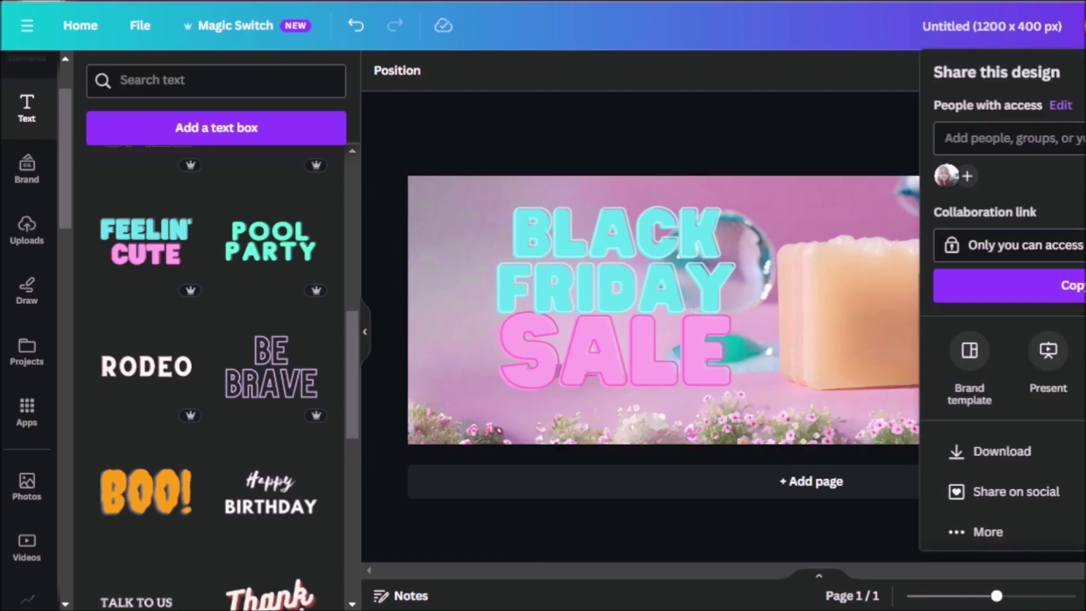
pyautogui.click(968, 451)
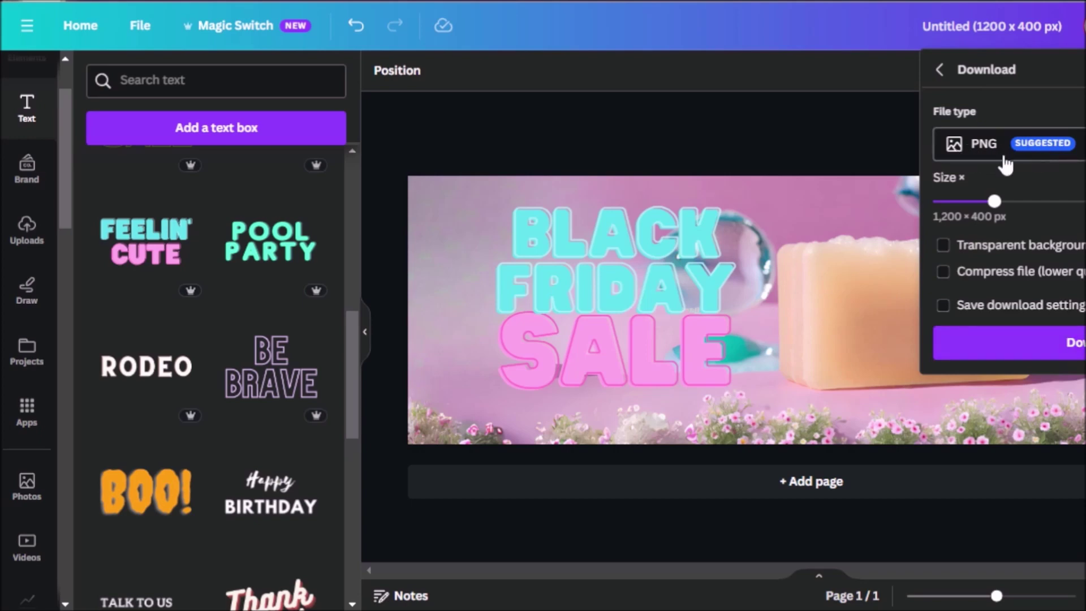
pyautogui.click(1047, 351)
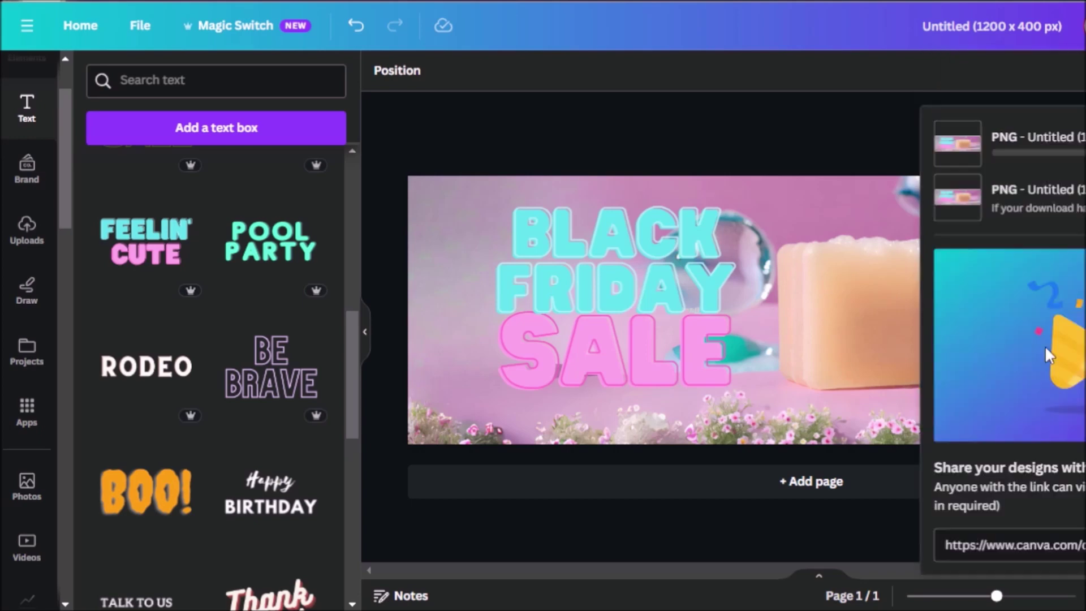
pyautogui.click(841, 161)
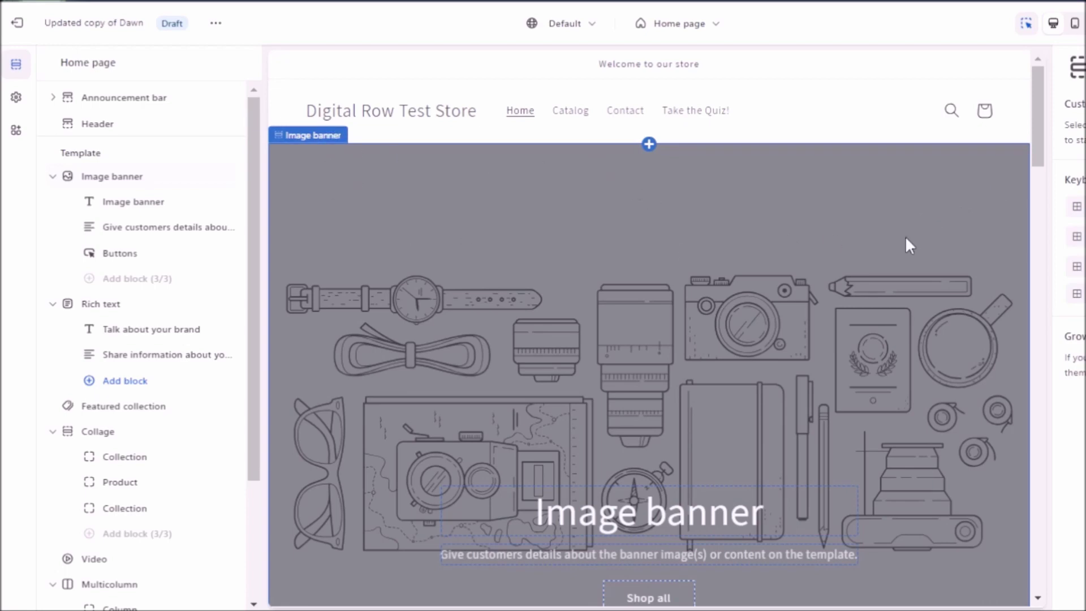
# Upload the exported BLACK FRIDAY PNG as the Image banner's first image
pyautogui.click(643, 269)
pyautogui.click(1069, 147)
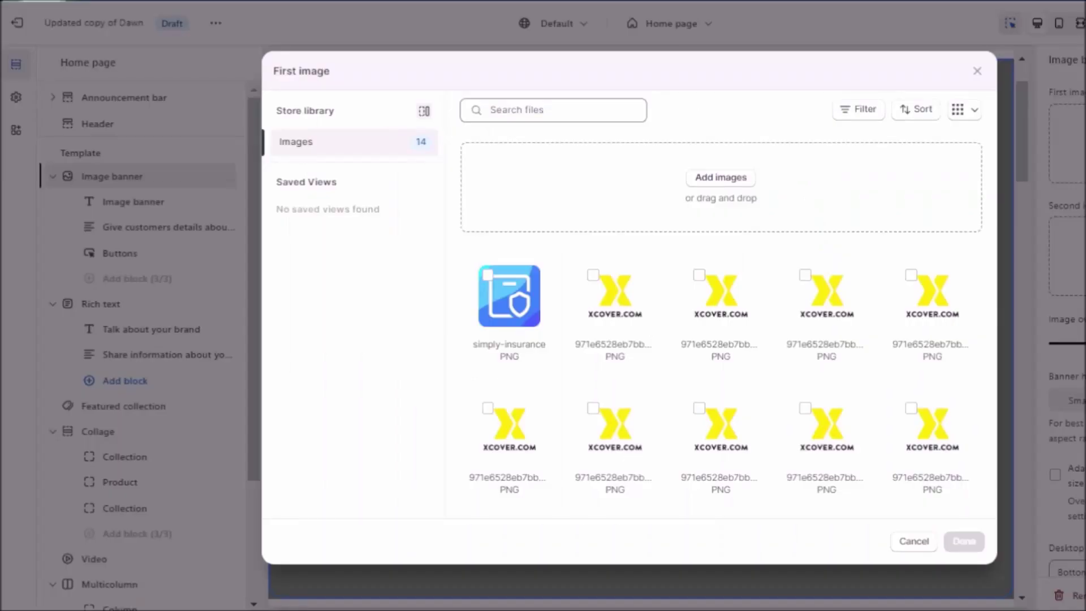
pyautogui.moveTo(1085, 277); pyautogui.dragTo(681, 277)
pyautogui.click(964, 541)
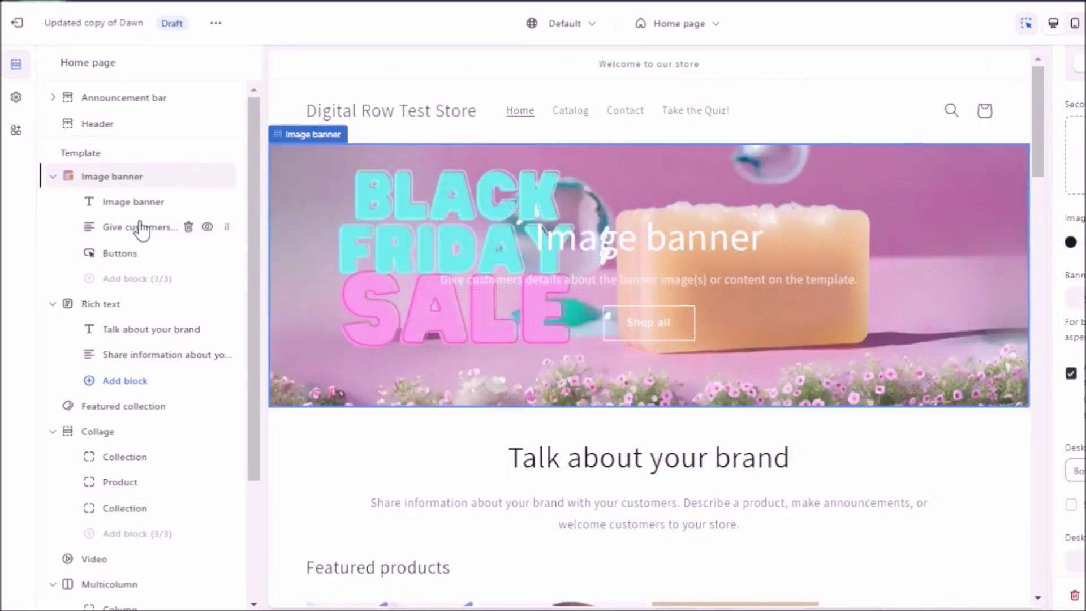
# Hide the banner's heading, description and Shop all button, then save the theme
pyautogui.click(207, 201)
pyautogui.click(207, 226)
pyautogui.click(207, 253)
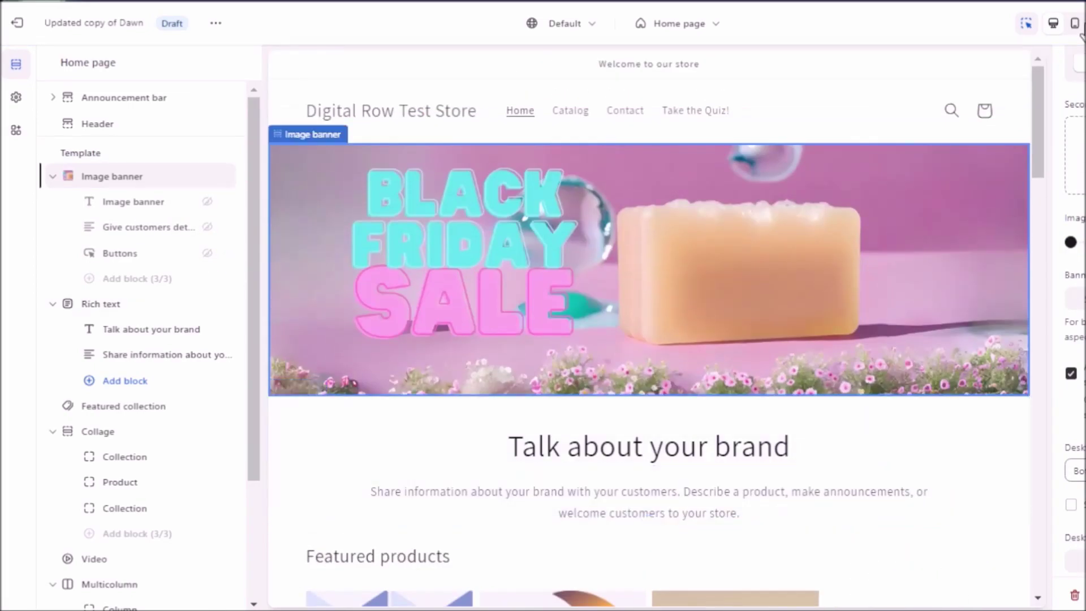
pyautogui.hotkey('ctrl', 'shift', 'f')
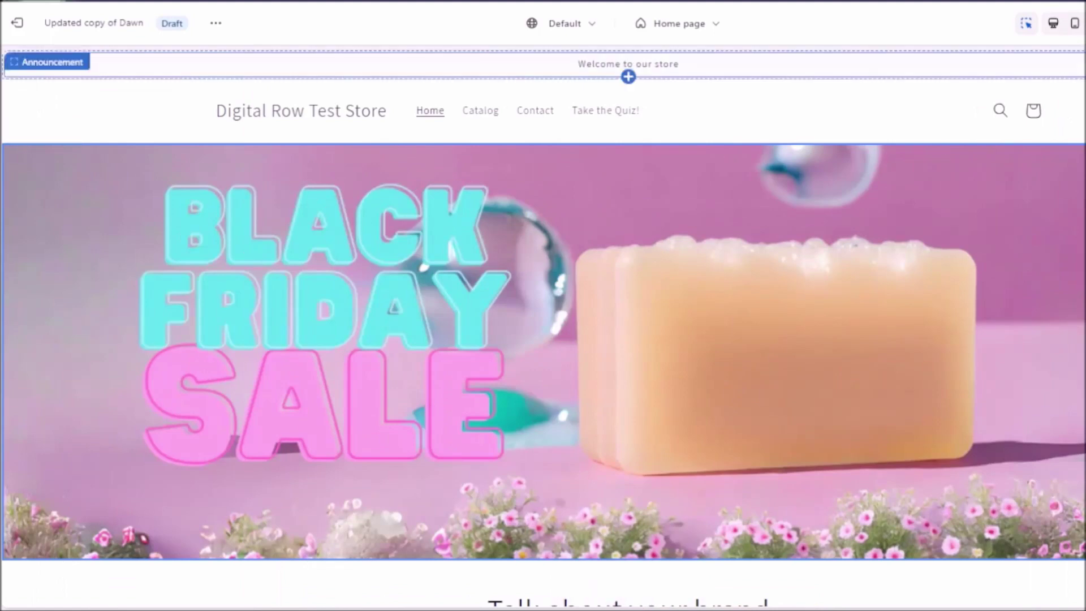
pyautogui.click(1059, 29)
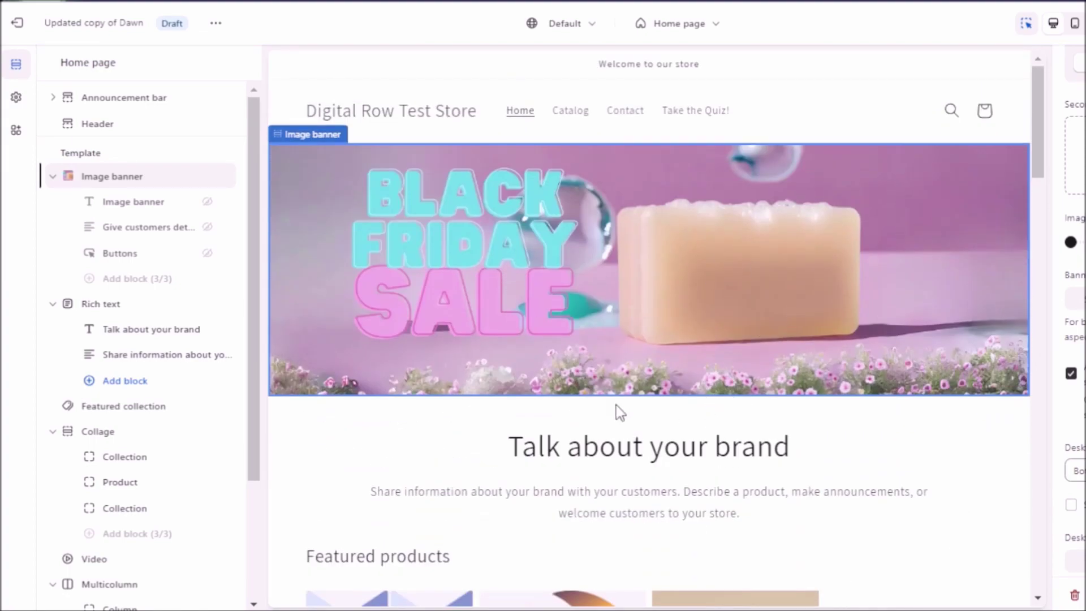
pyautogui.hotkey('ctrl', 's')
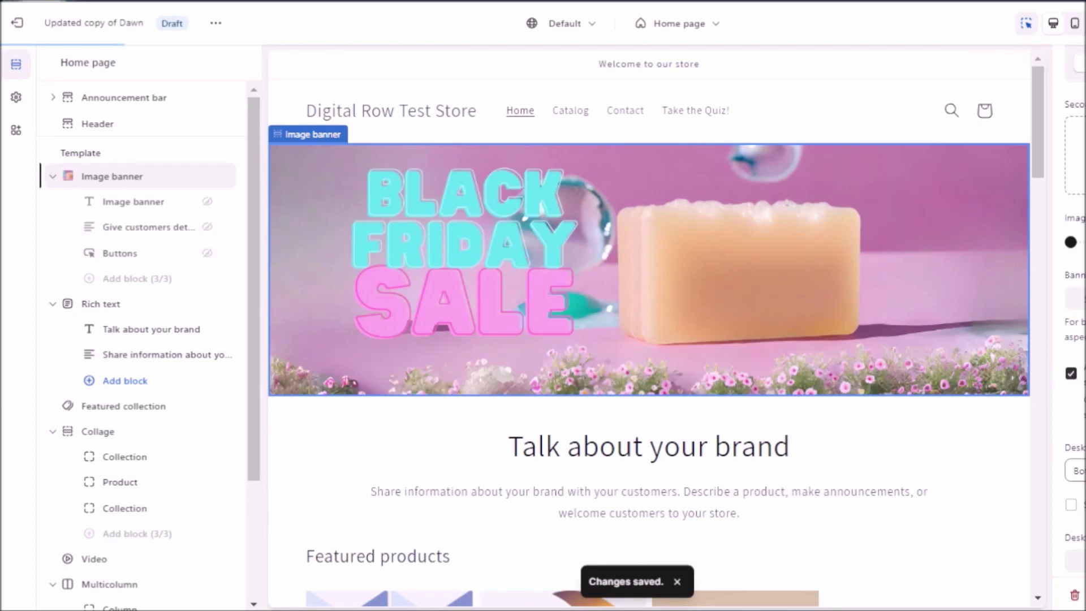
# Preview the Updated copy of Dawn theme and scroll past the BLACK FRIDAY SALE banner
pyautogui.click(215, 24)
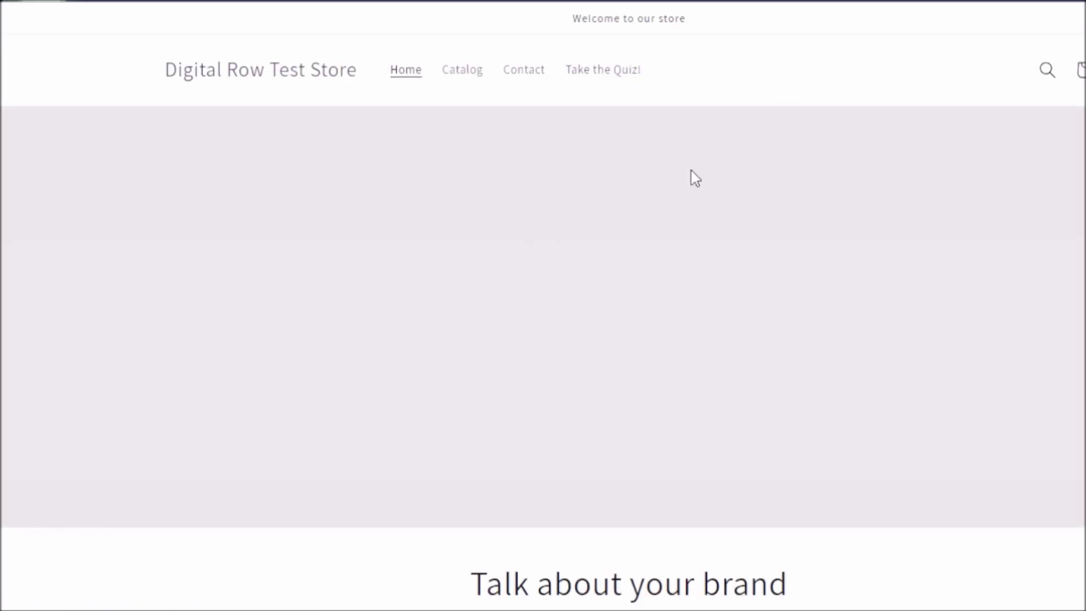
pyautogui.scroll(-4, 680, 209)
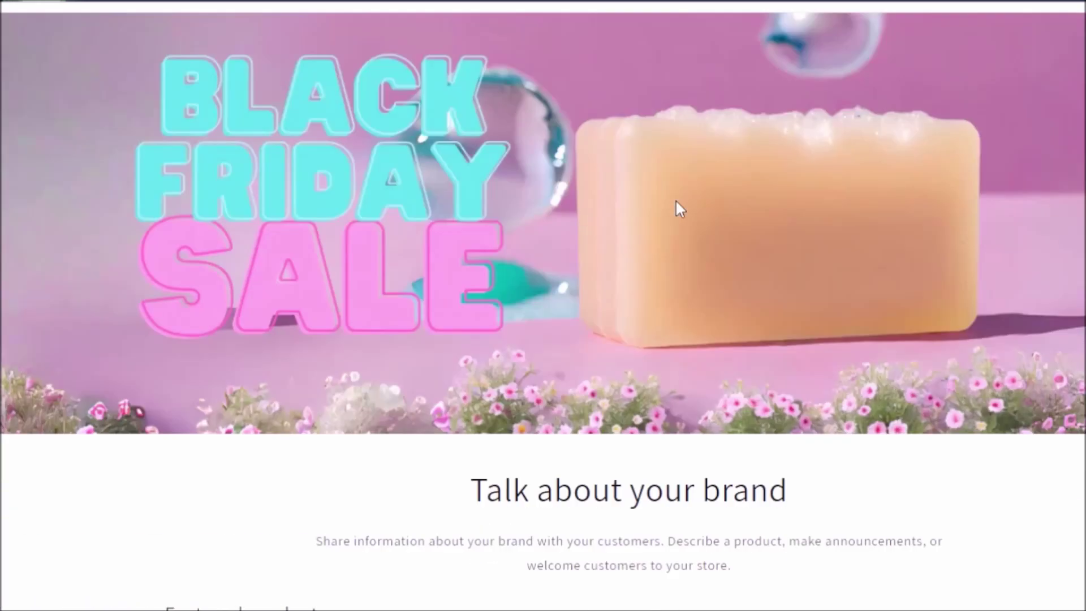
pyautogui.scroll(4, 680, 209)
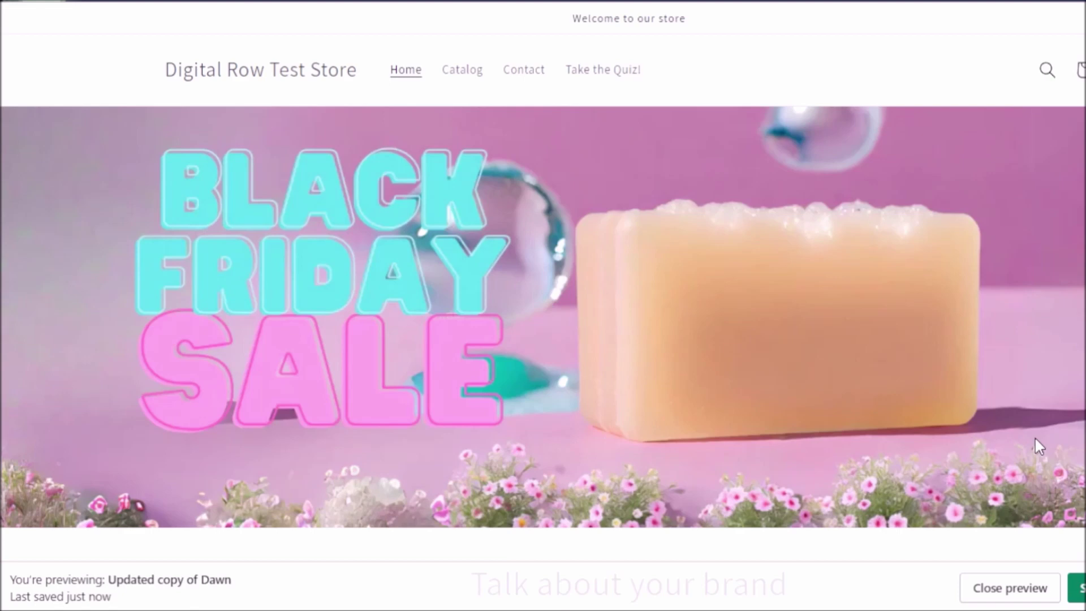